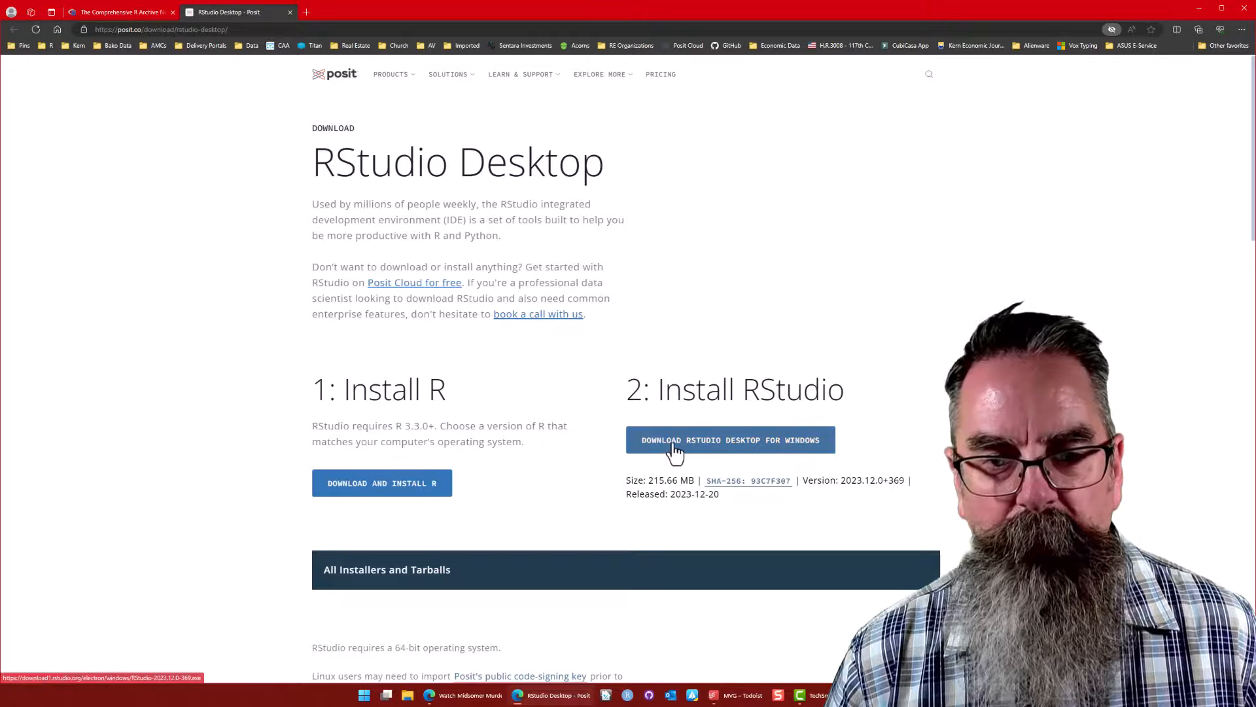
# Download RStudio Desktop for Windows and install it with the default destination and the RStudio Start Menu folder
pyautogui.click(668, 445)
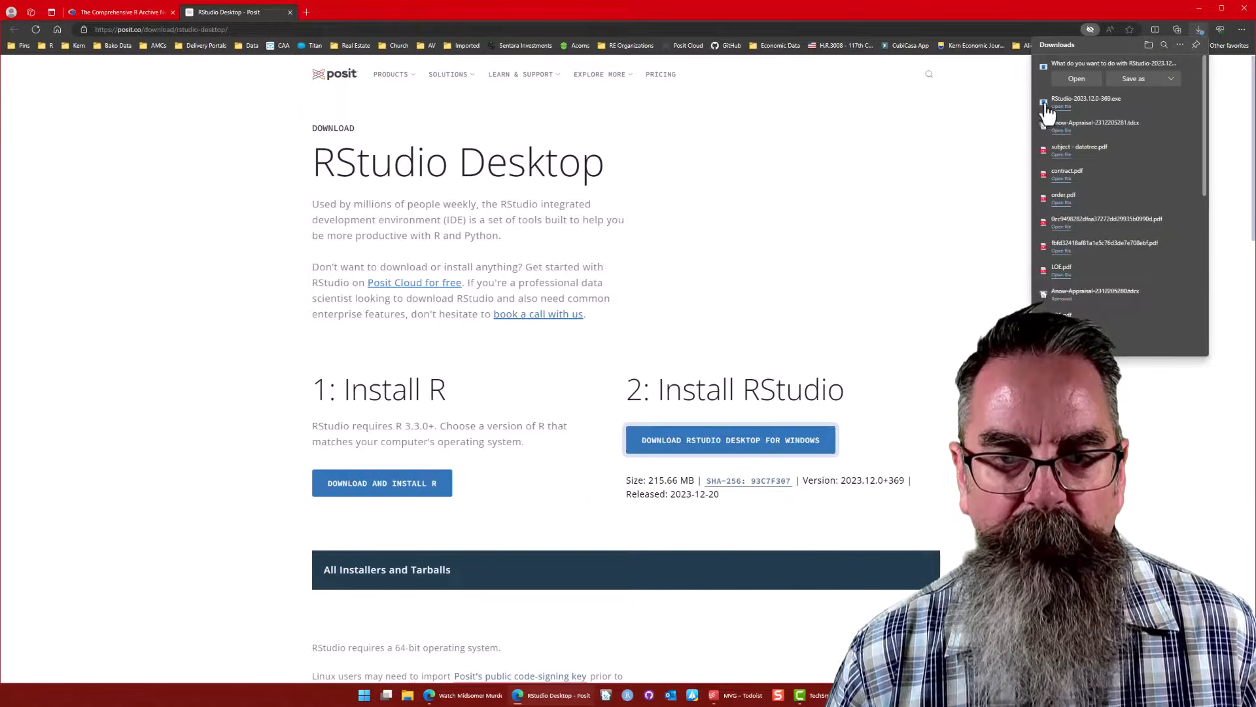
pyautogui.click(1074, 80)
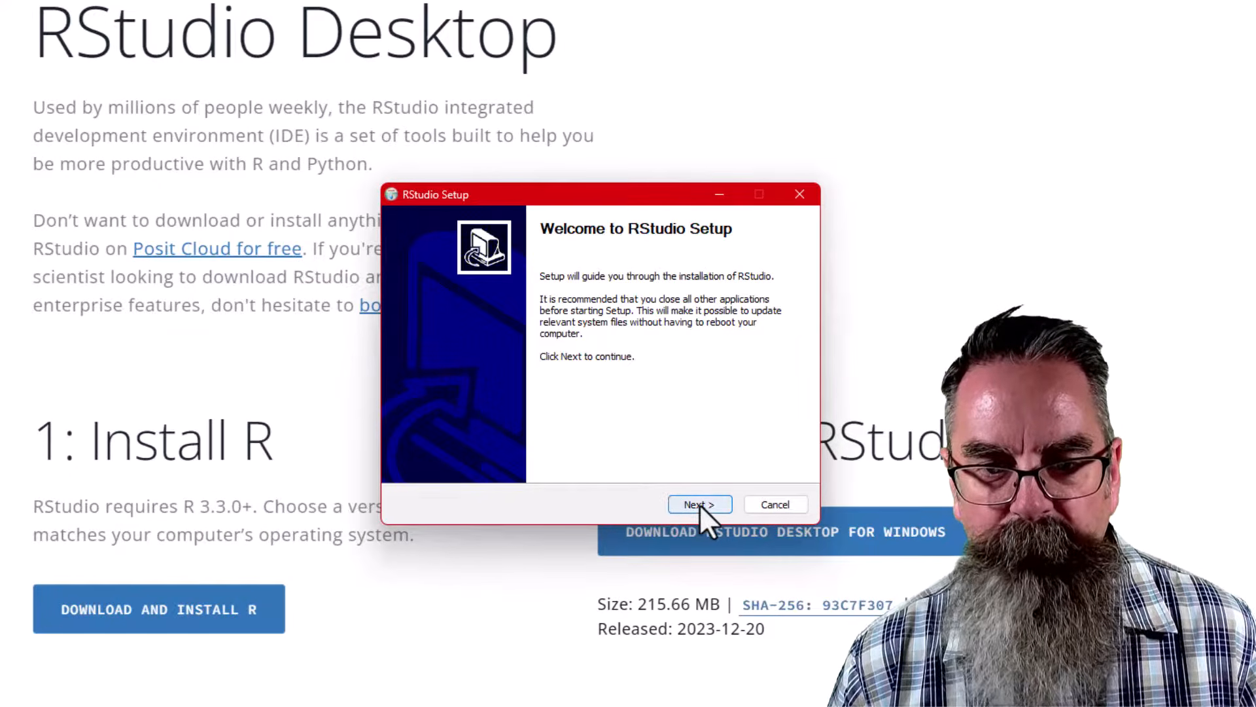
pyautogui.click(700, 504)
pyautogui.click(700, 503)
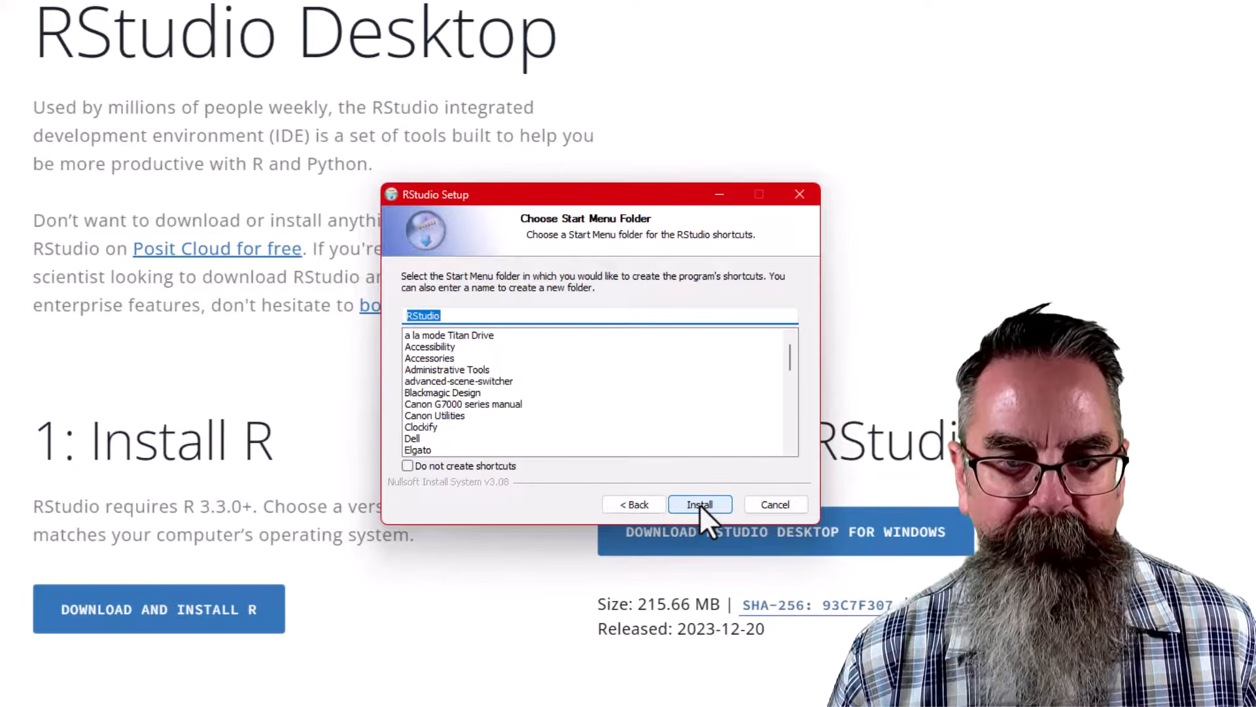
pyautogui.click(699, 505)
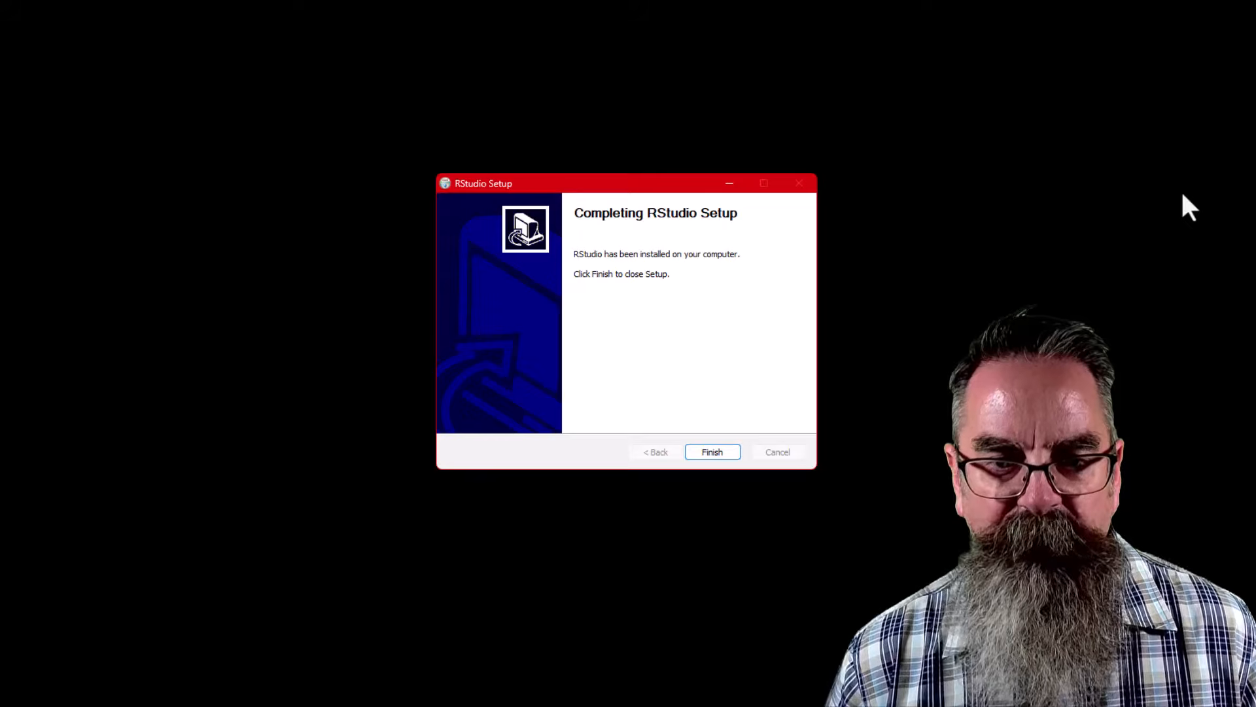
pyautogui.click(713, 452)
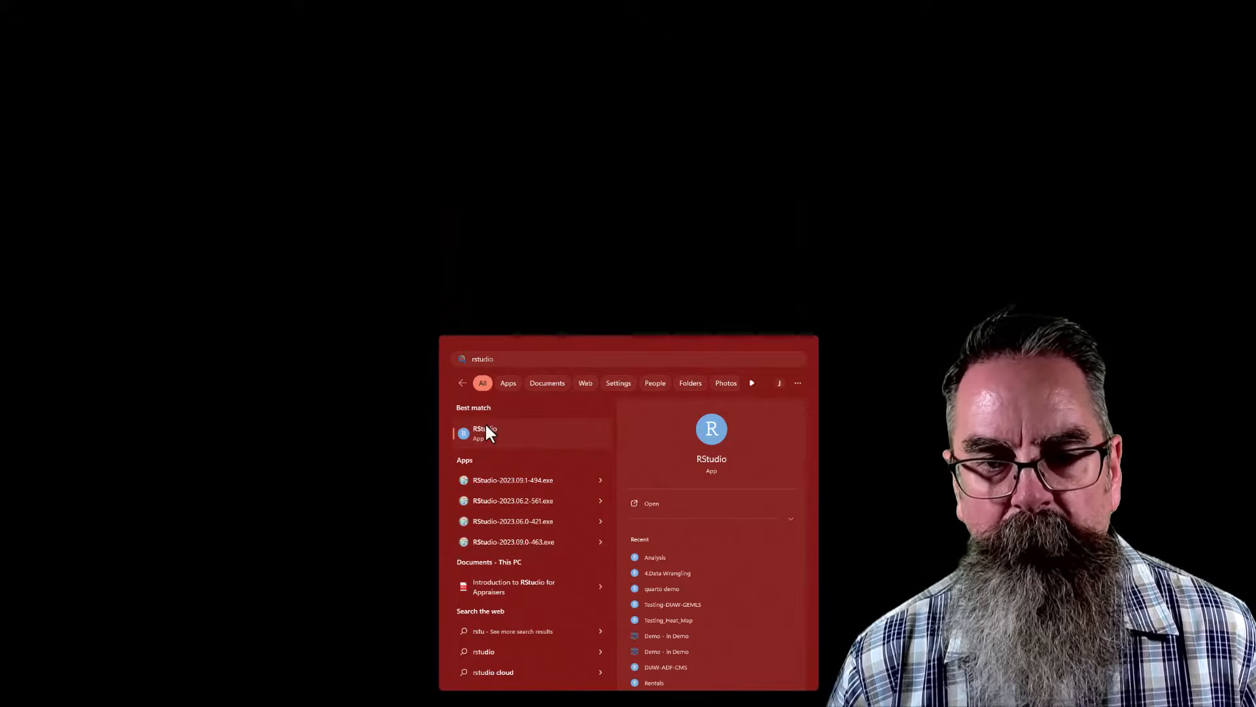
# Launch RStudio and check whether a newer version of it is available
pyautogui.click(493, 431)
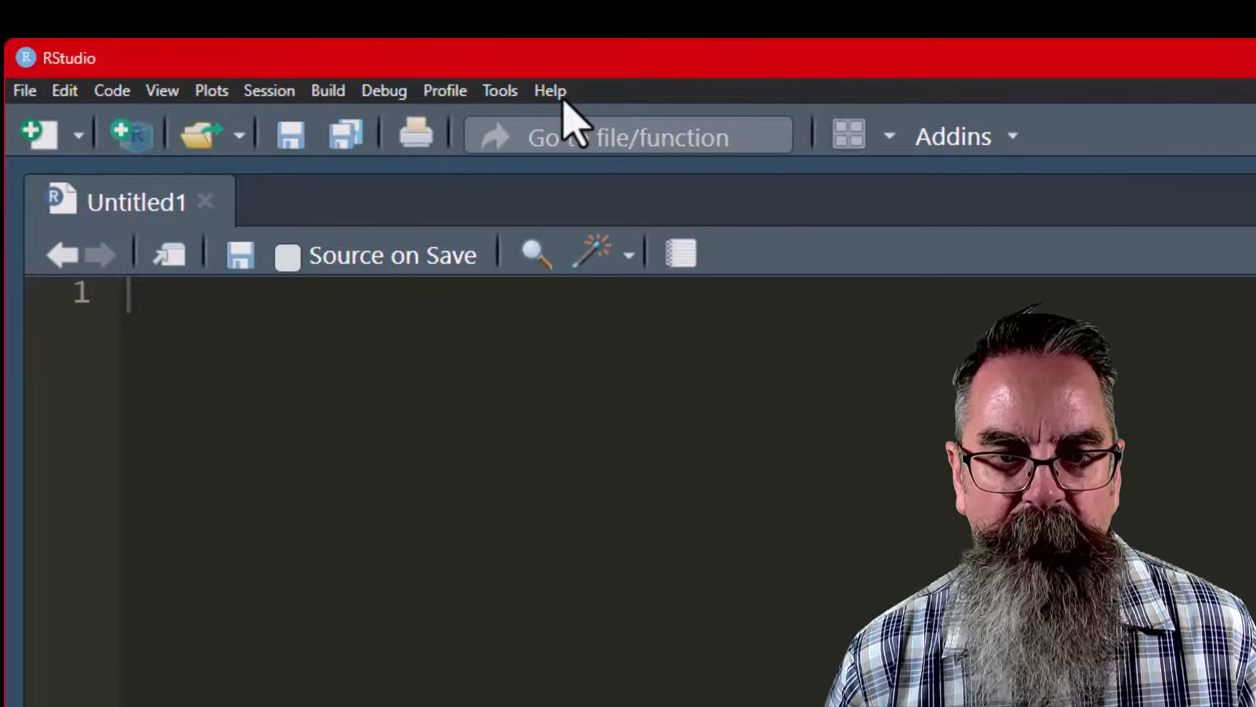
pyautogui.click(553, 92)
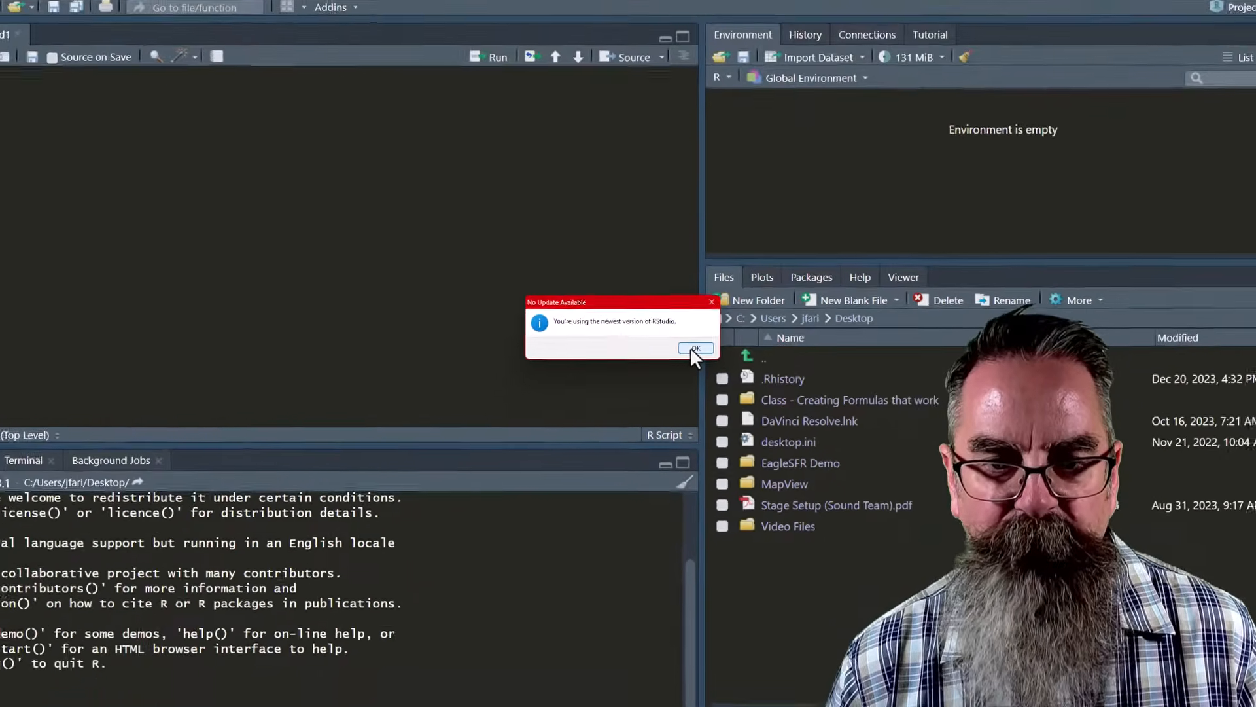
pyautogui.click(706, 352)
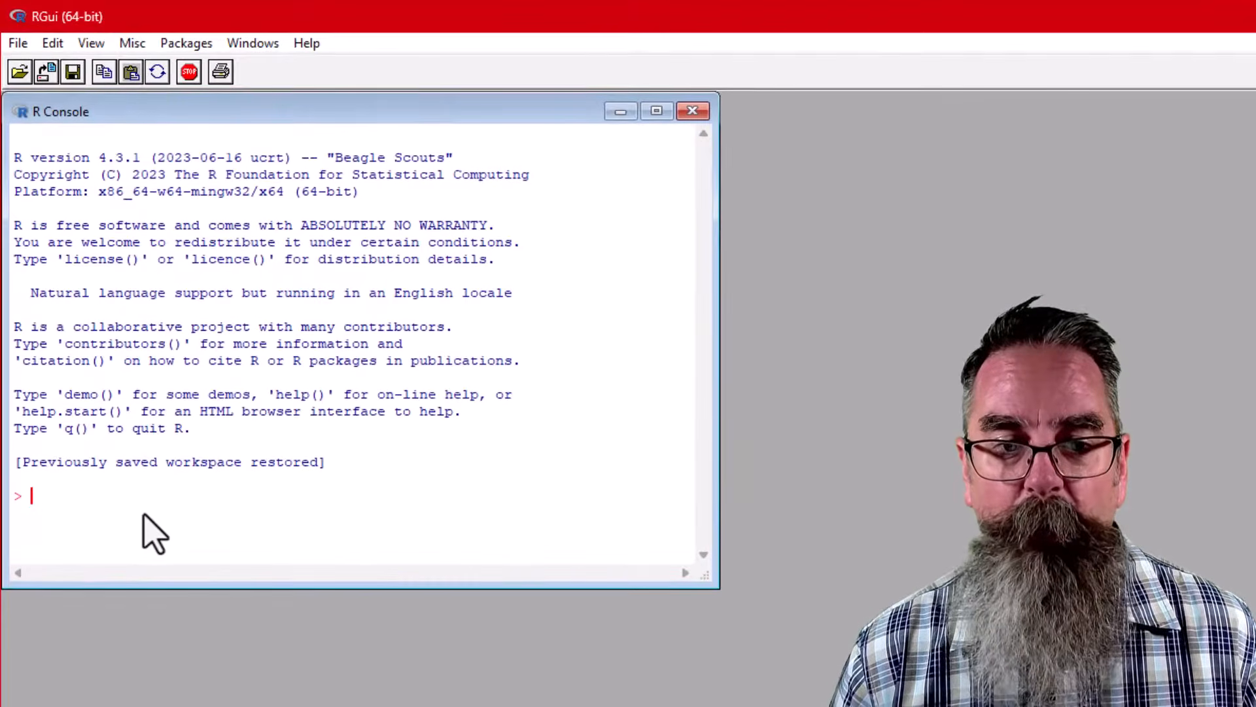
# In the RGui console, load the updater package with library(installr)
pyautogui.write('library')
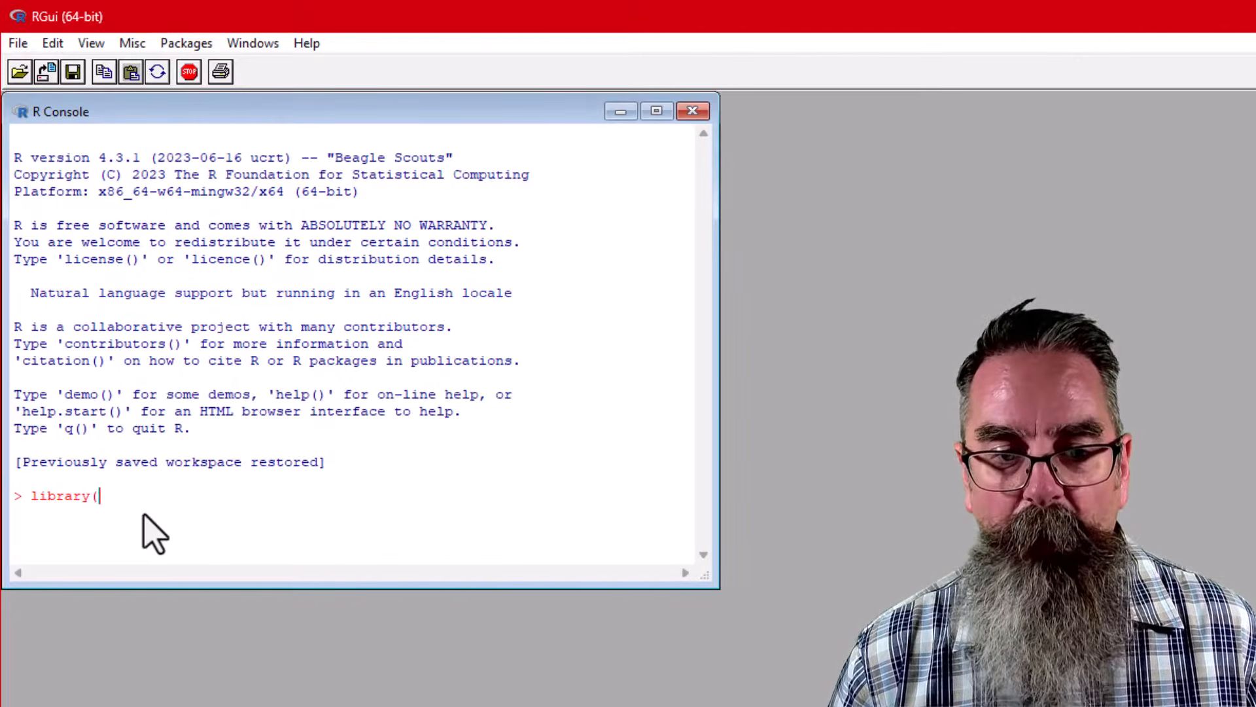
pyautogui.write('(installr')
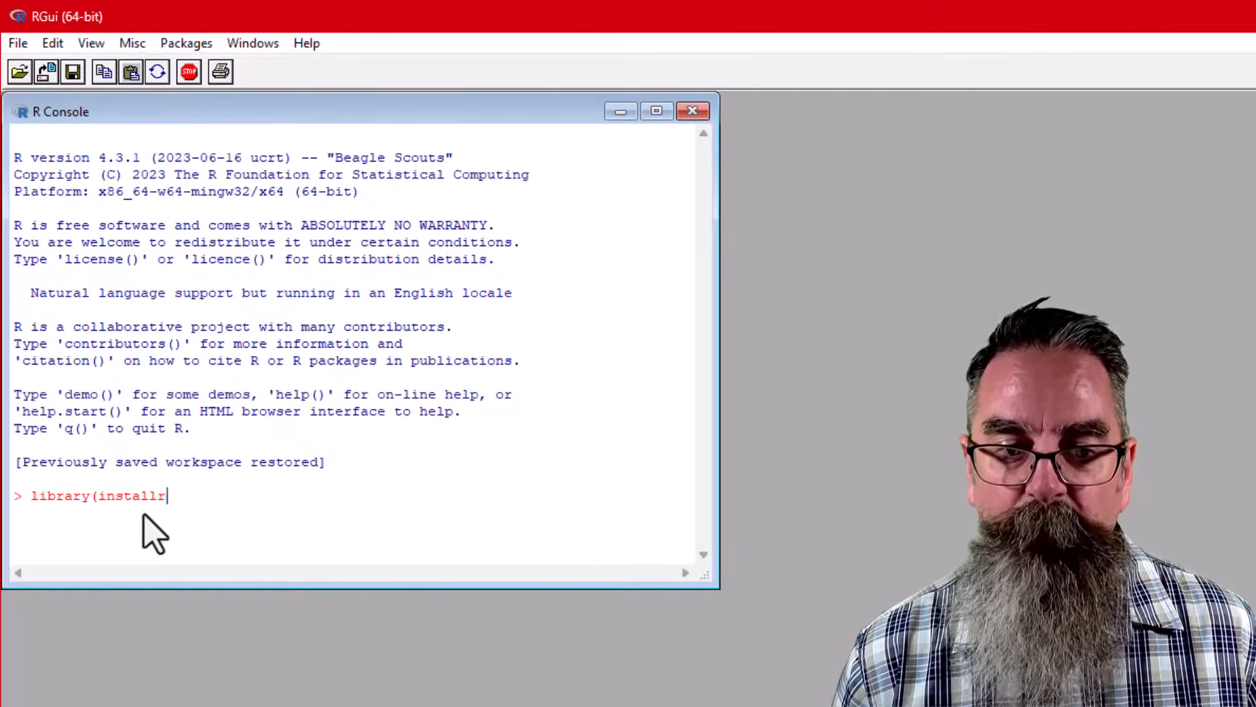
pyautogui.press('Return')
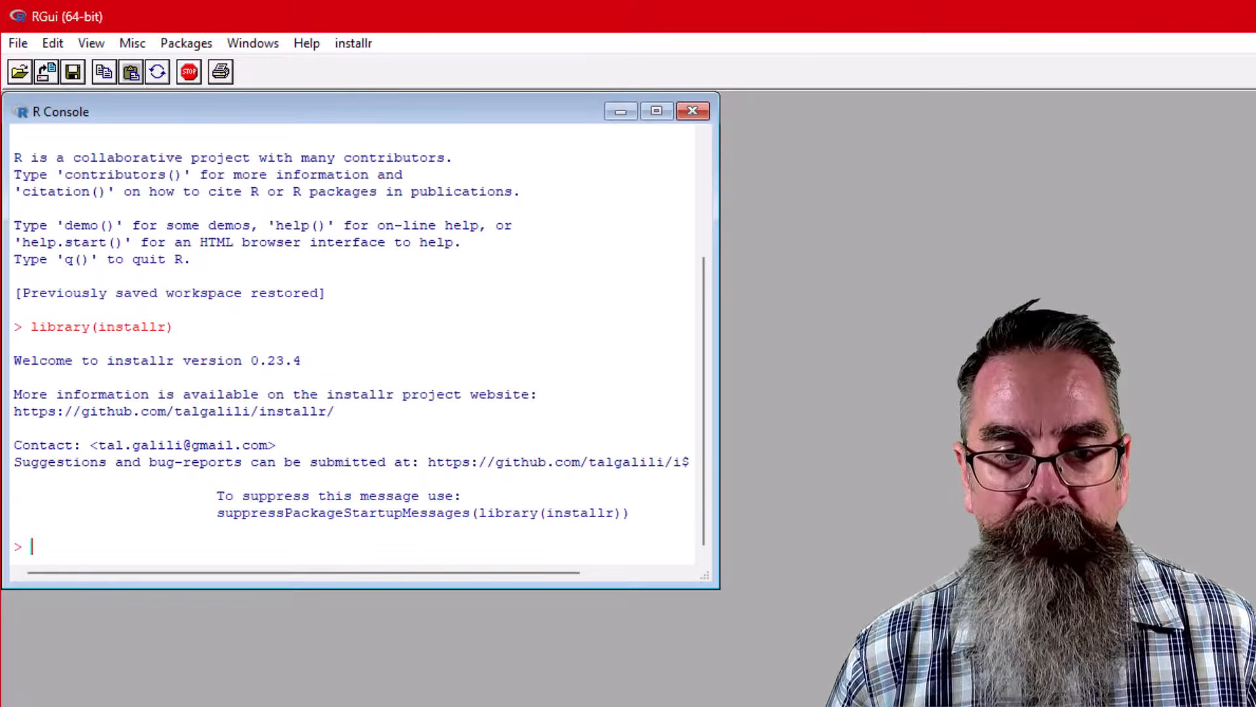
# Run installr(GUI = TRUE) in the R console and choose R (updateR) as the software to install
pyautogui.write('in')
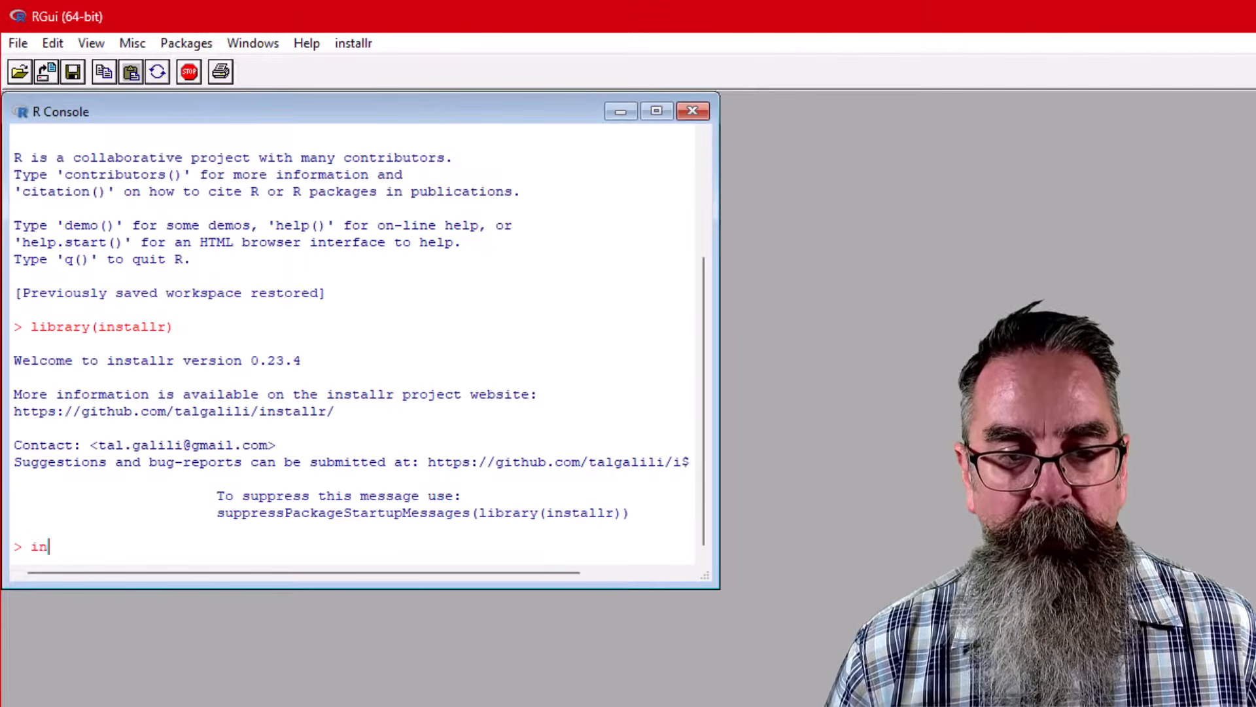
pyautogui.write('stallr')
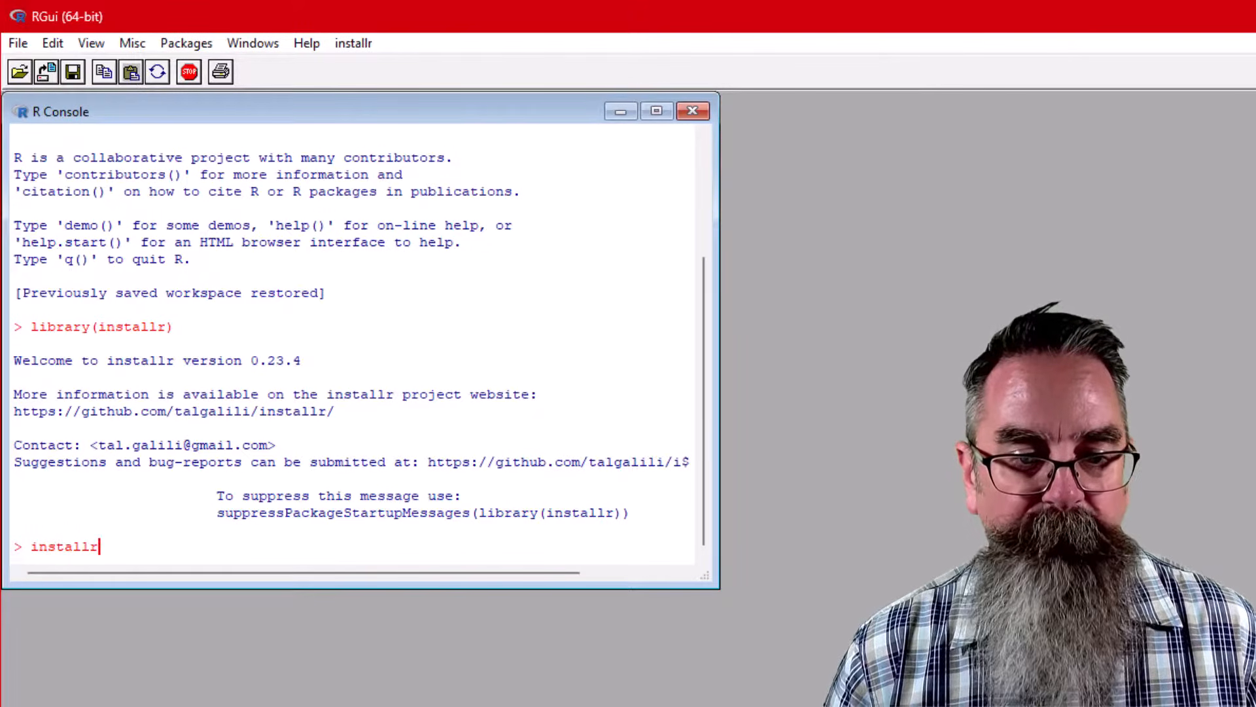
pyautogui.write('(GUI')
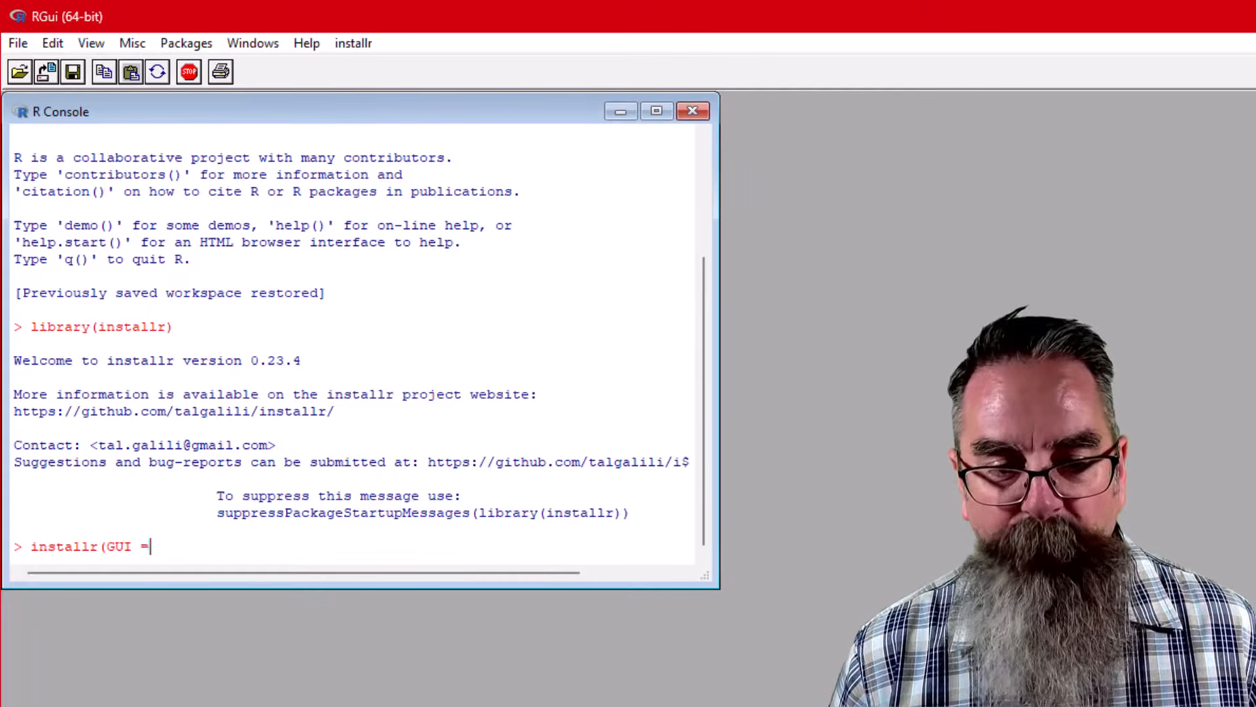
pyautogui.write(' = TRUE)')
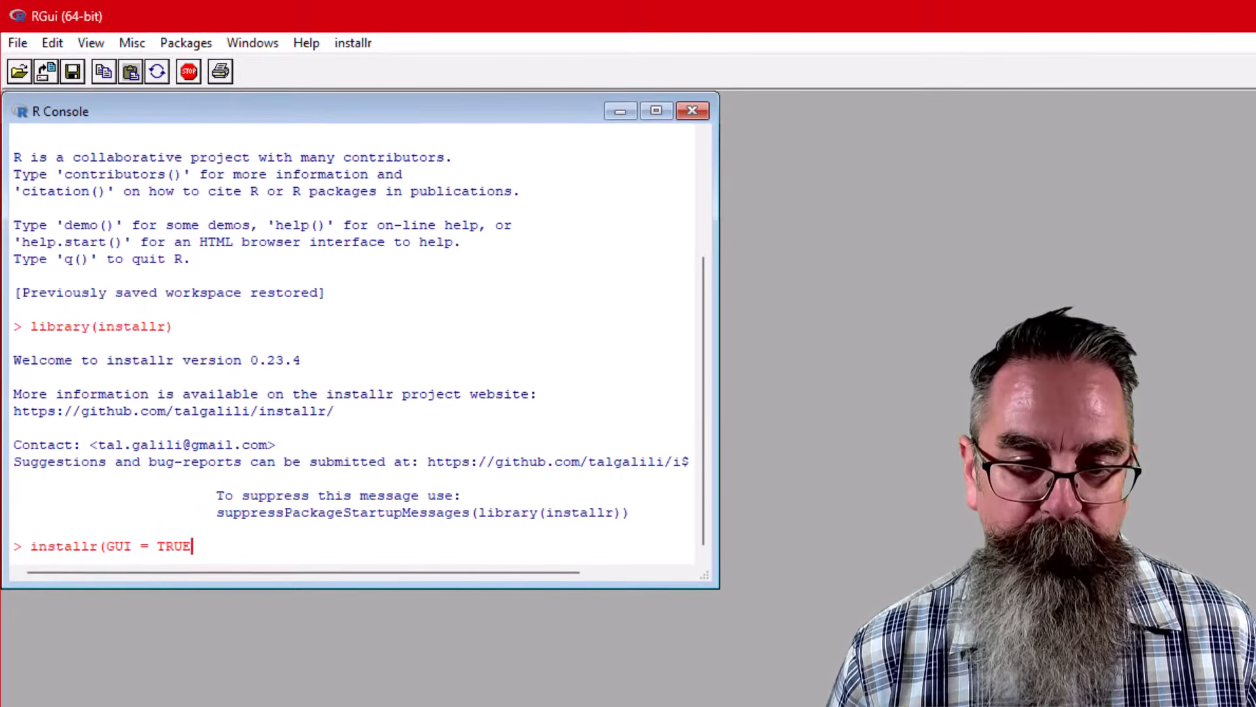
pyautogui.press('Return')
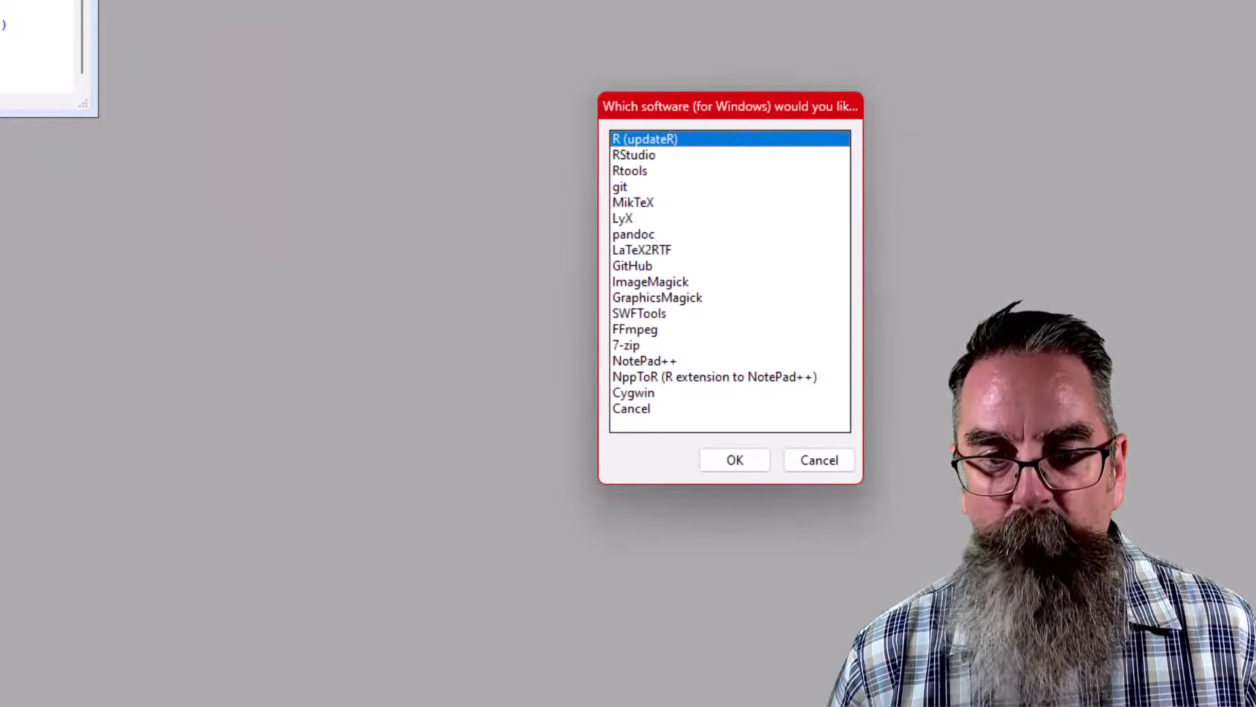
pyautogui.click(737, 462)
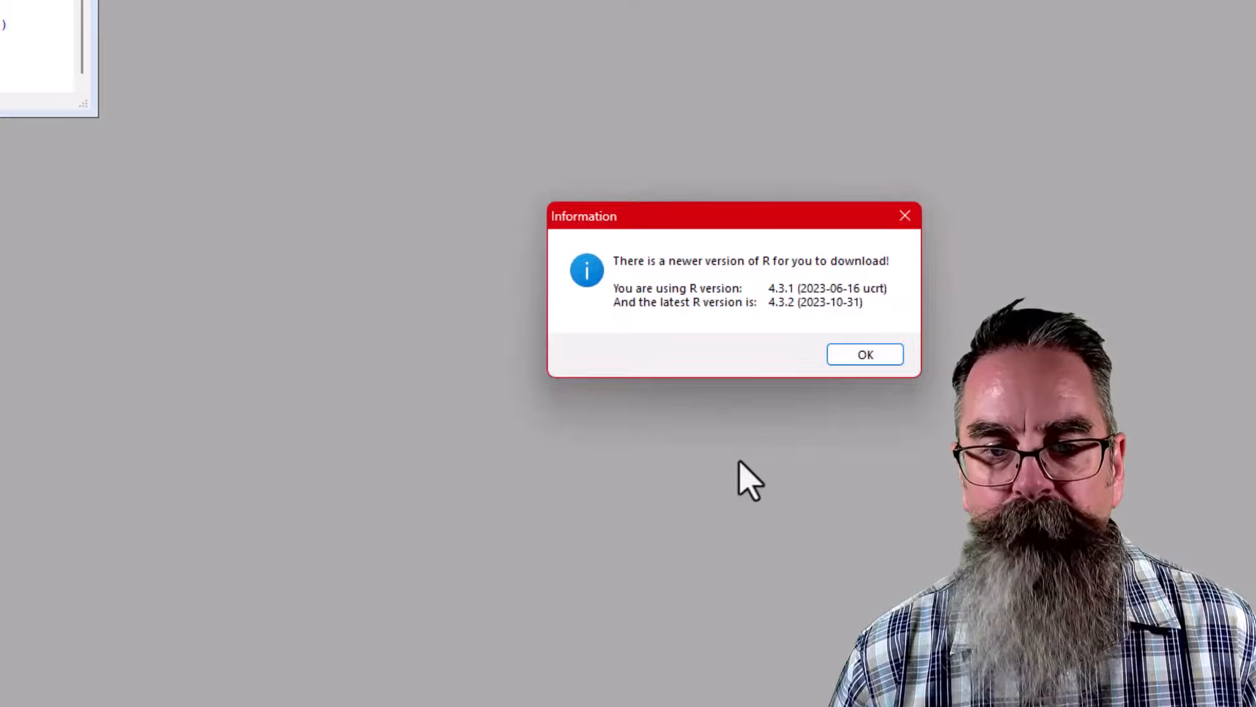
# Skip the NEWS about the new R version and agree to install the latest version
pyautogui.click(866, 355)
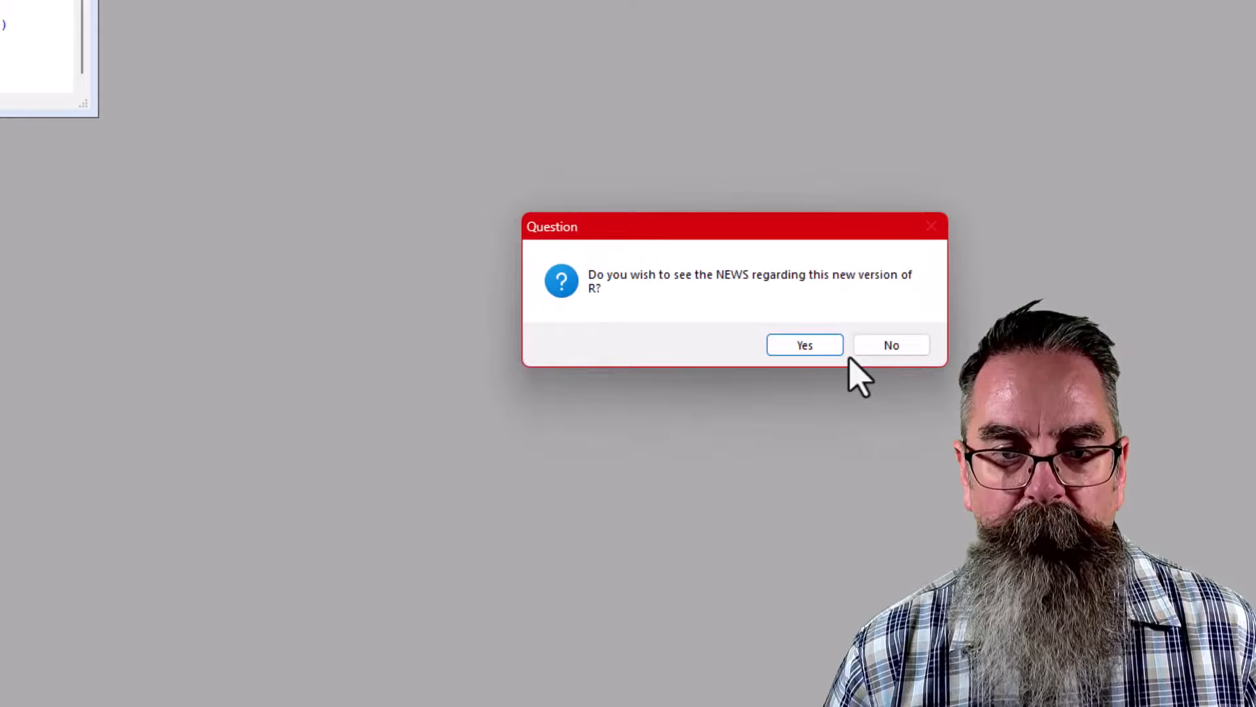
pyautogui.click(889, 345)
pyautogui.click(785, 346)
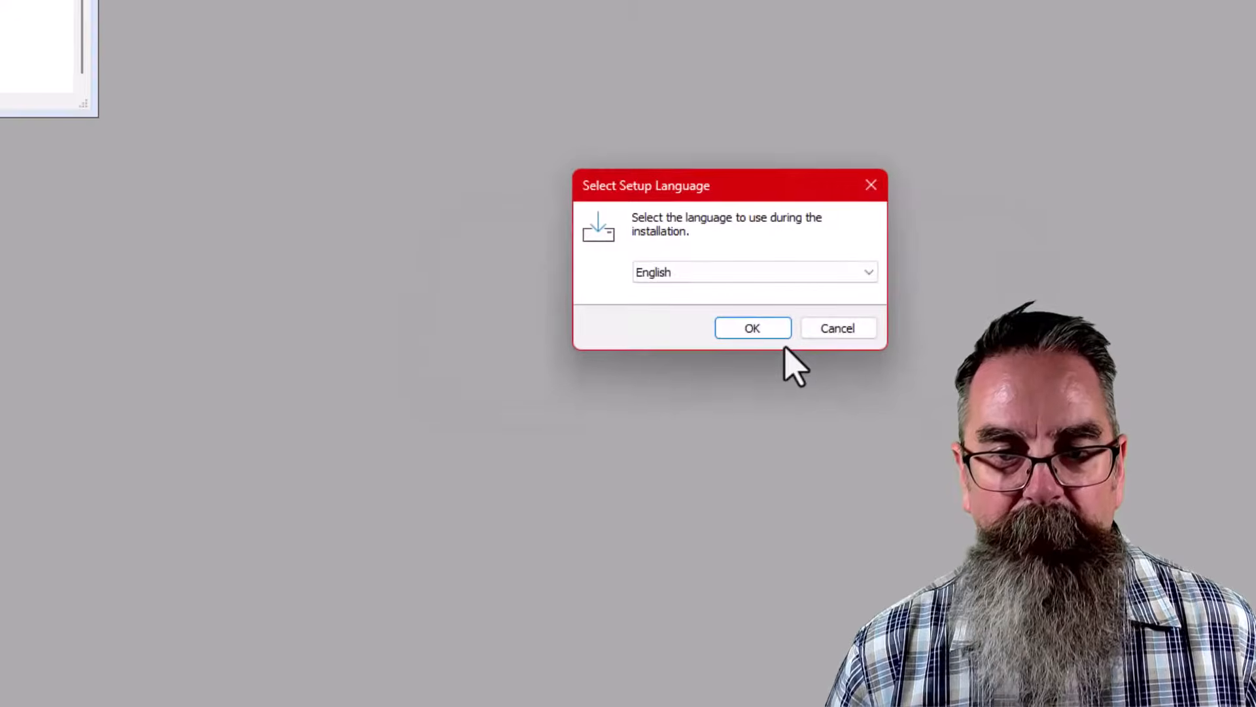
# Install R for Windows 4.3.2 in English, keeping the default folder, components, startup options and additional tasks
pyautogui.click(746, 331)
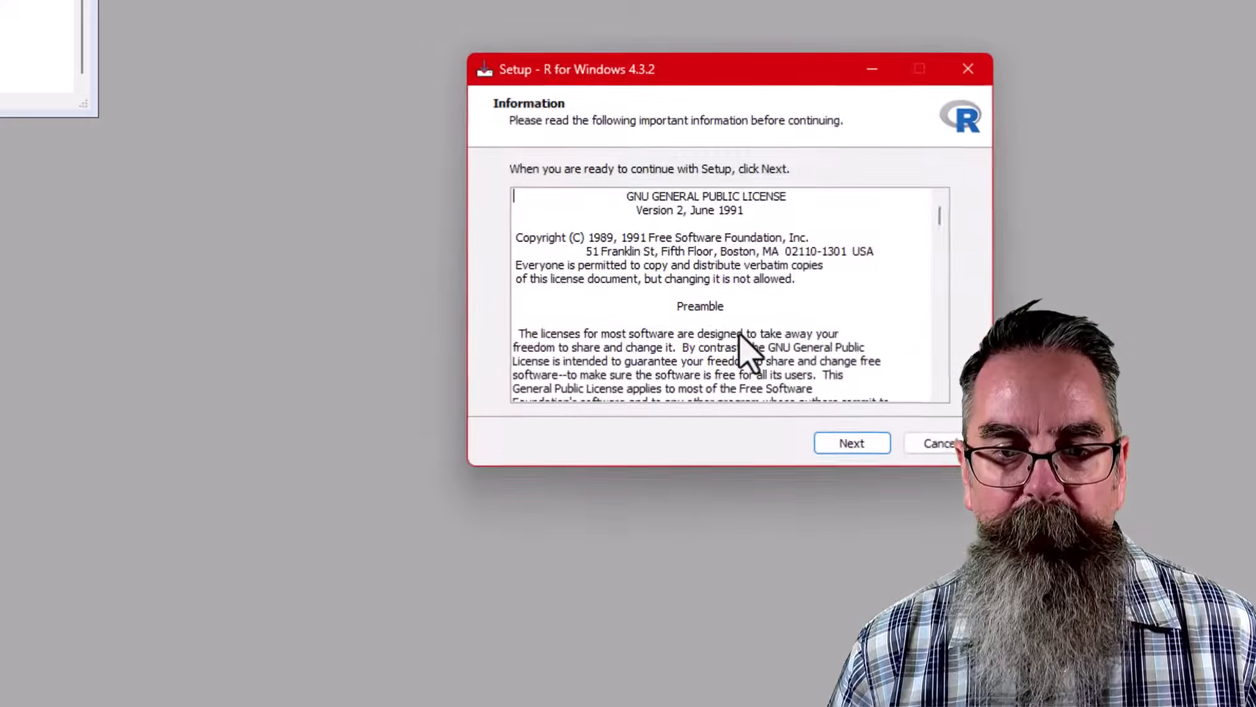
pyautogui.scroll(-20, 837, 379)
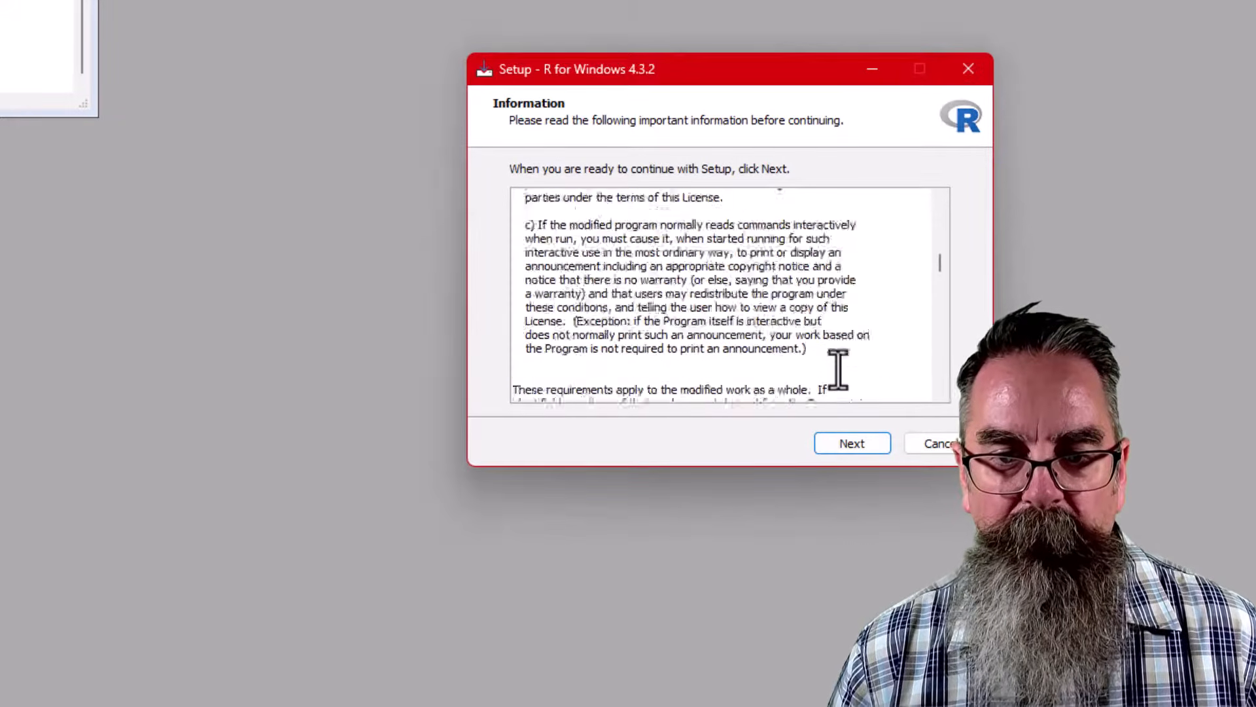
pyautogui.click(852, 443)
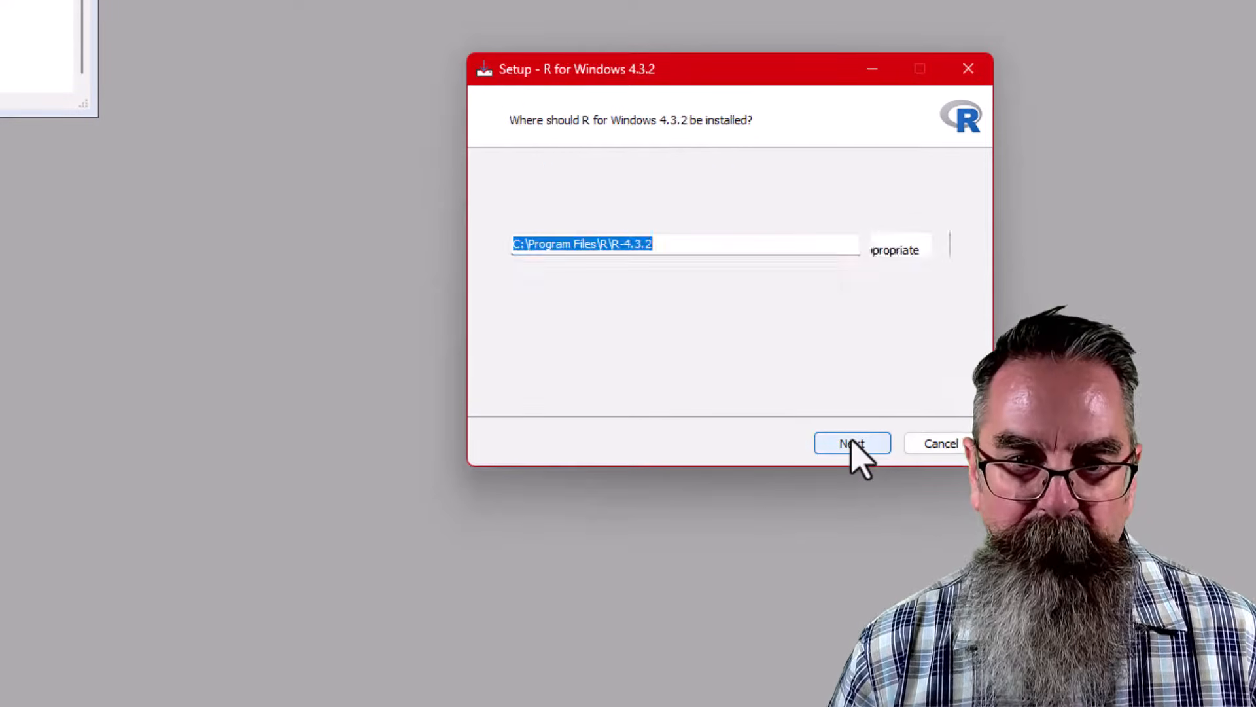
pyautogui.click(852, 444)
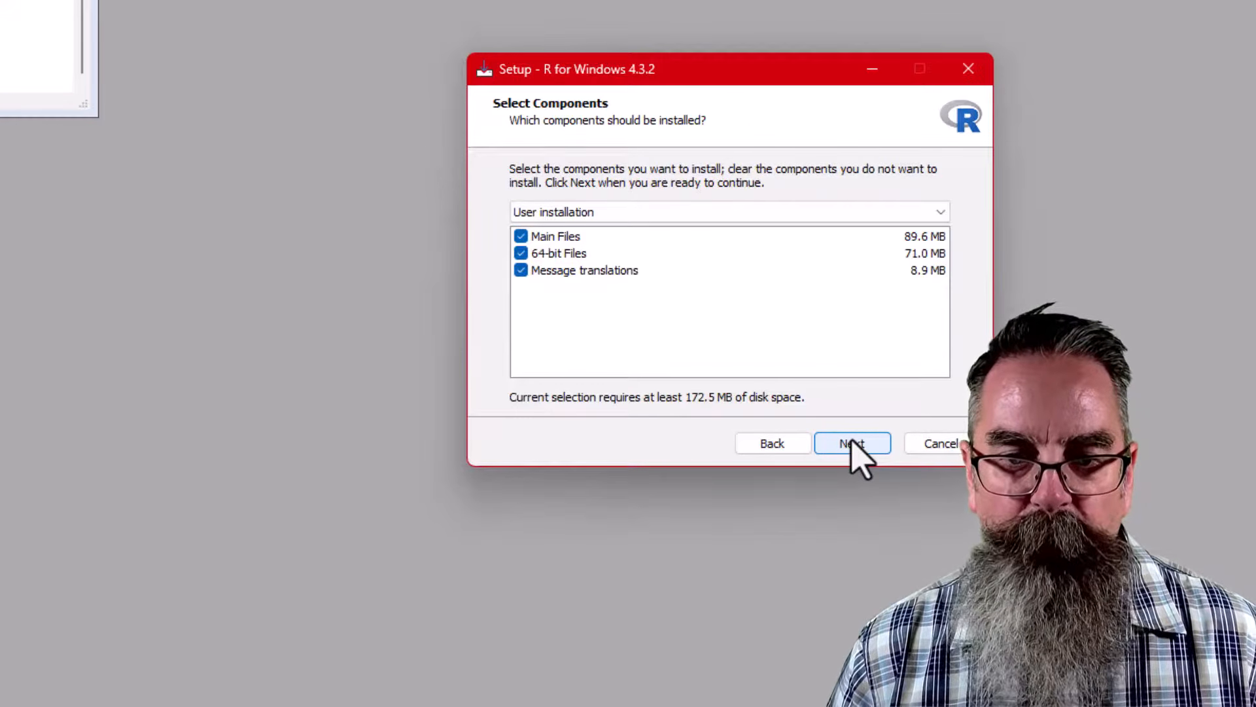
pyautogui.click(852, 443)
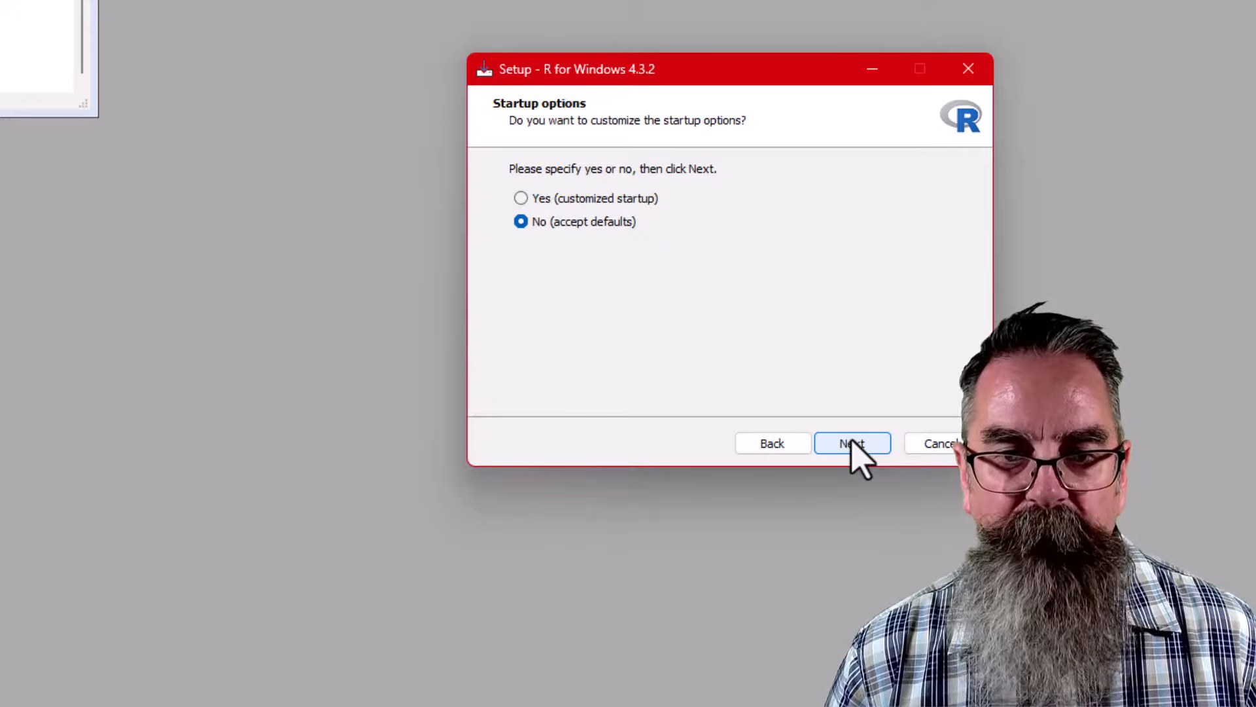
pyautogui.click(852, 443)
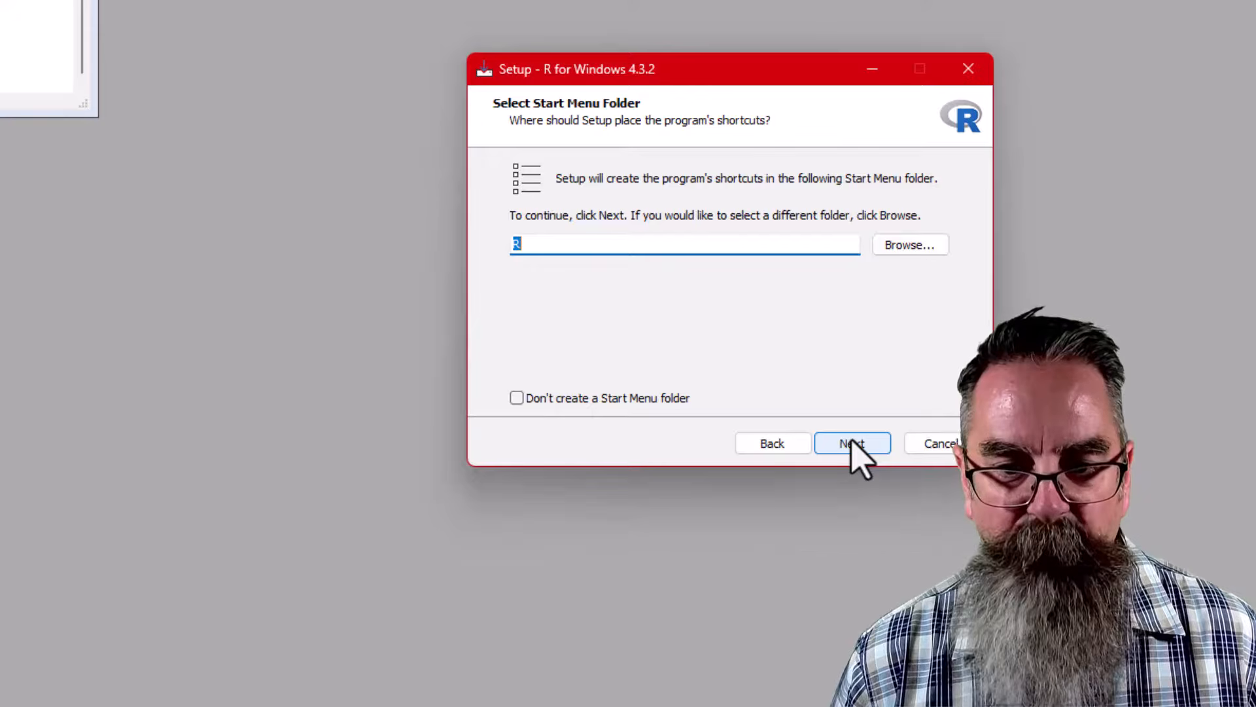
pyautogui.click(852, 443)
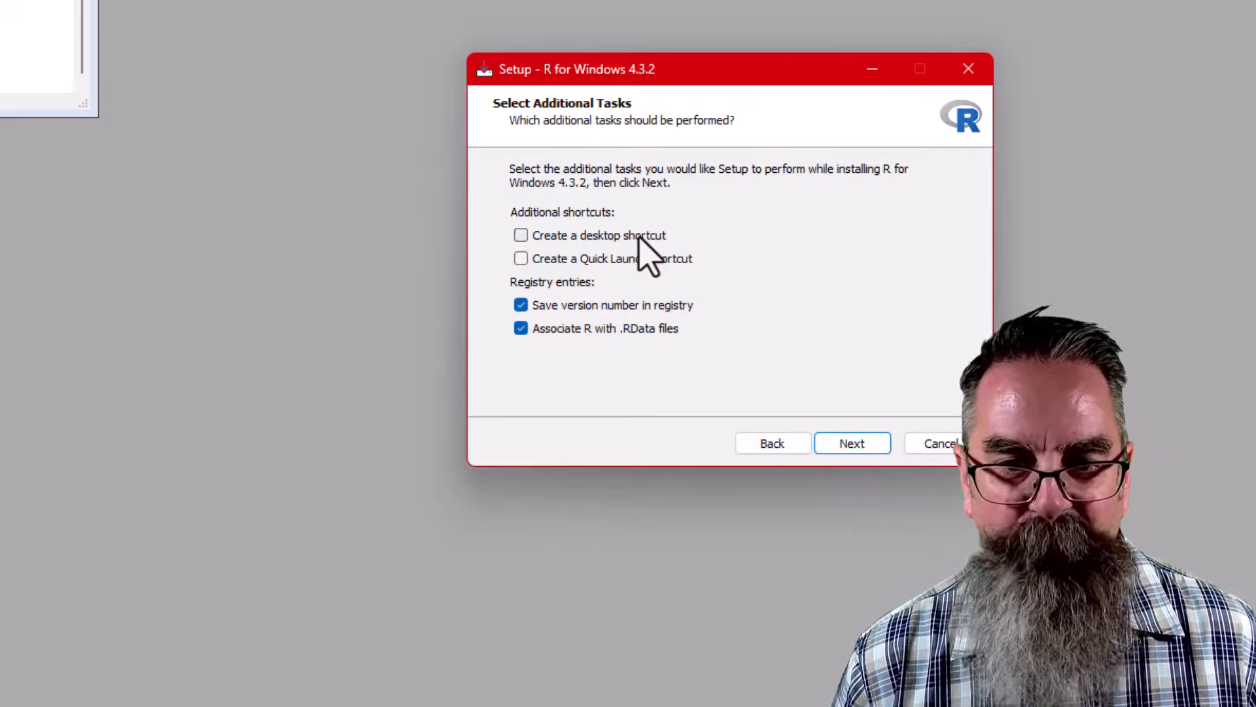
pyautogui.click(842, 445)
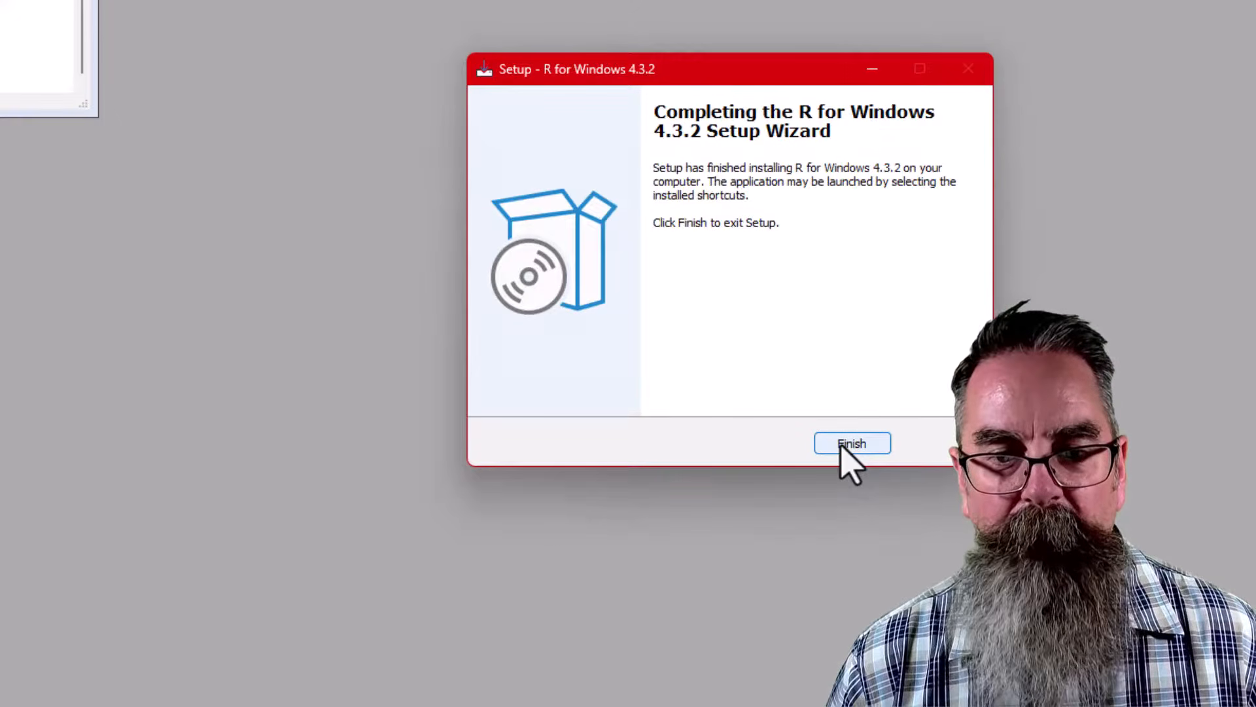
pyautogui.click(850, 444)
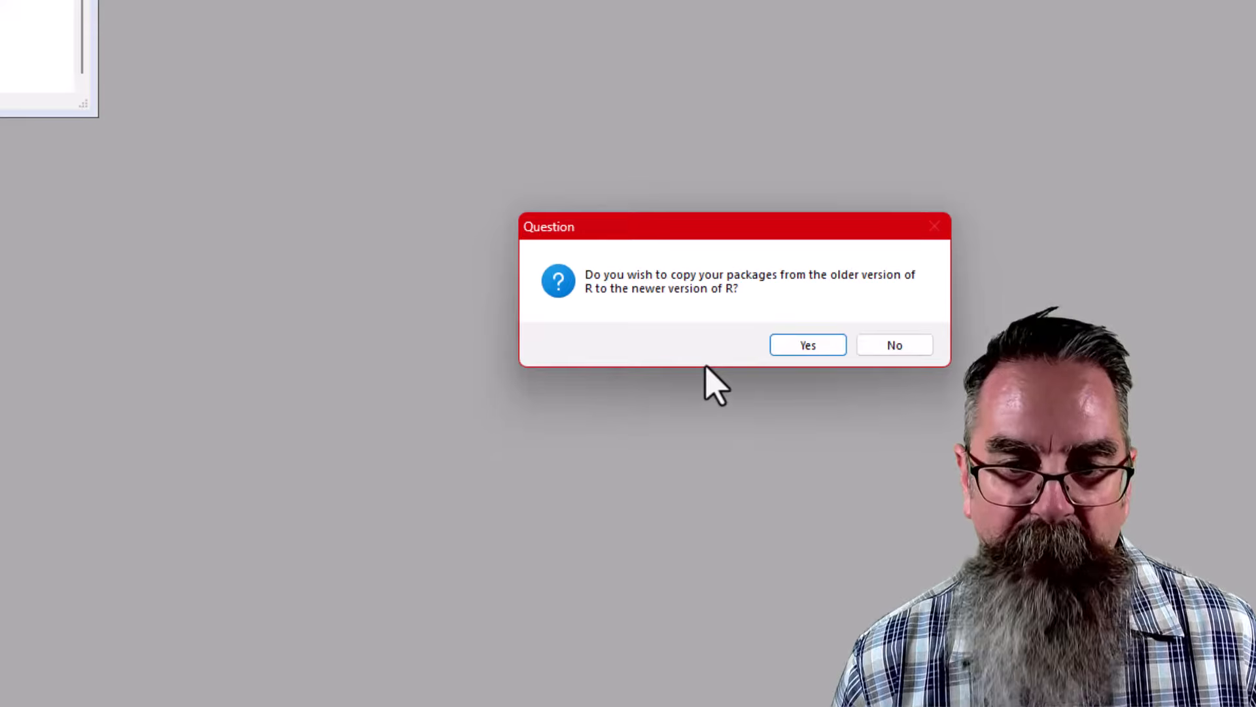
# Copy the packages, Rprofile.site and Renviron.site to the newer R version, keeping the packages in the old installation
pyautogui.click(794, 344)
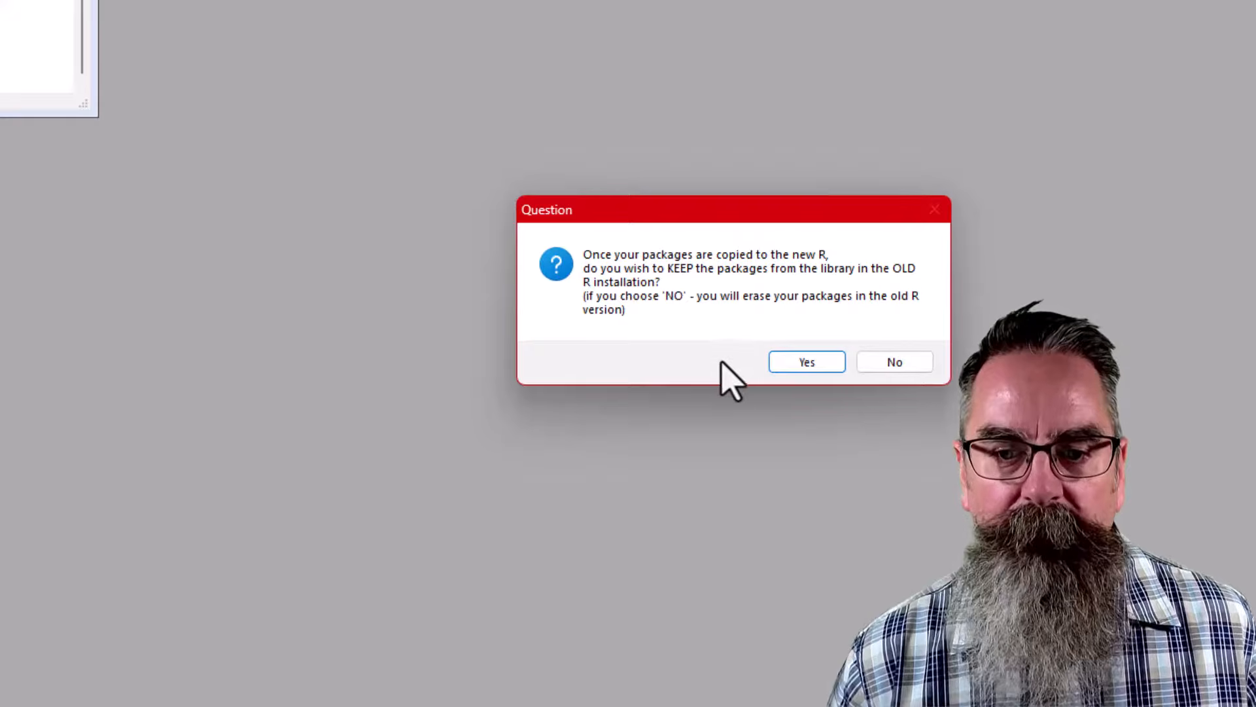
pyautogui.click(802, 365)
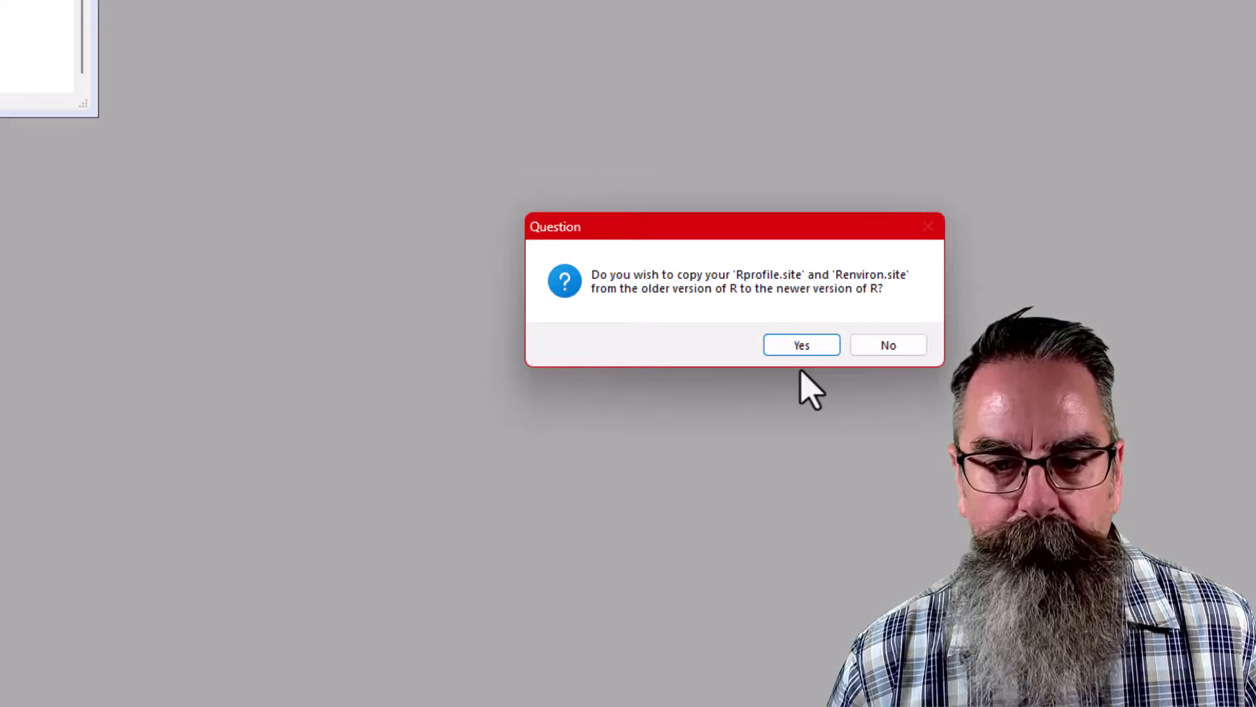
pyautogui.click(795, 349)
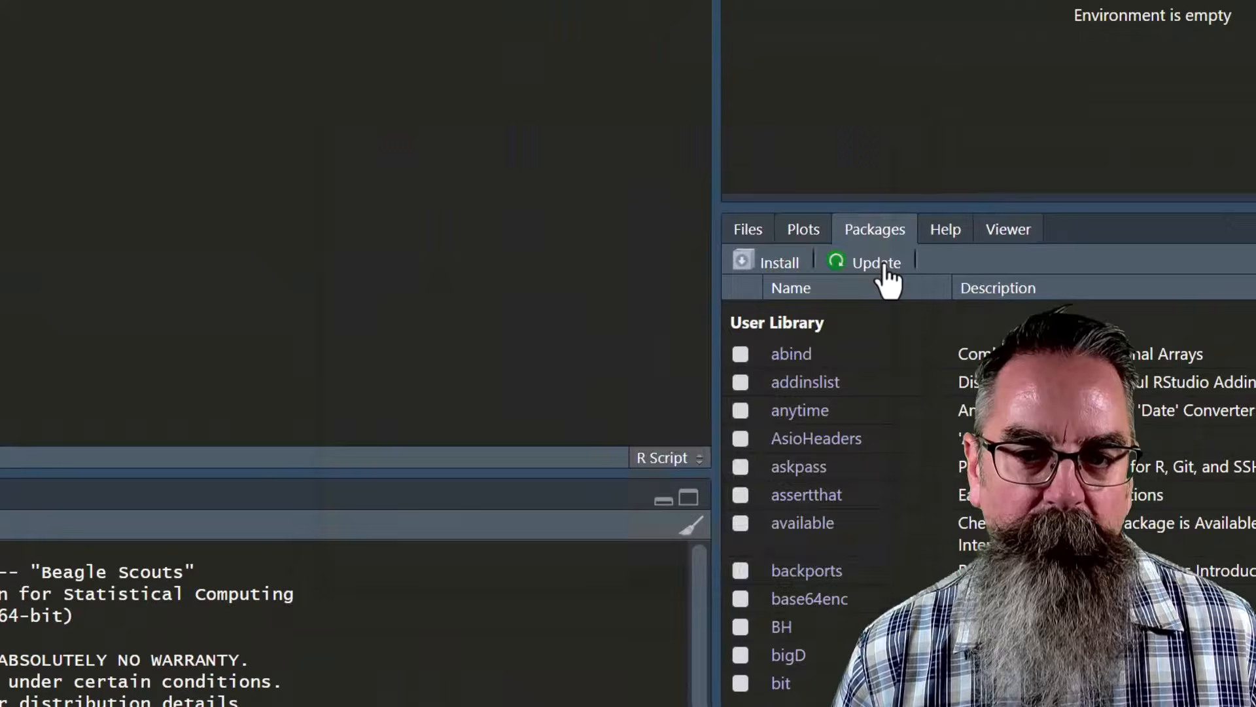
# Switch to RStudio and install the available updates for all listed packages: cli, rlang, servr, stringi and vctrs
pyautogui.click(542, 71)
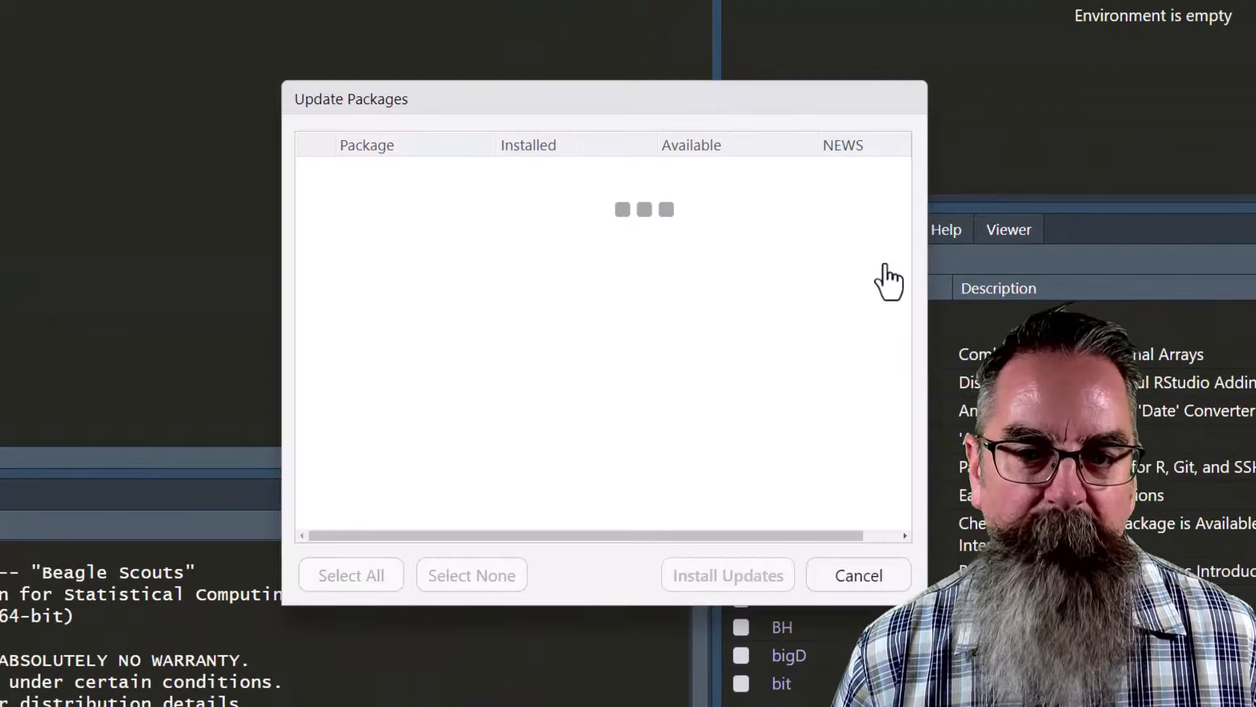
pyautogui.click(343, 580)
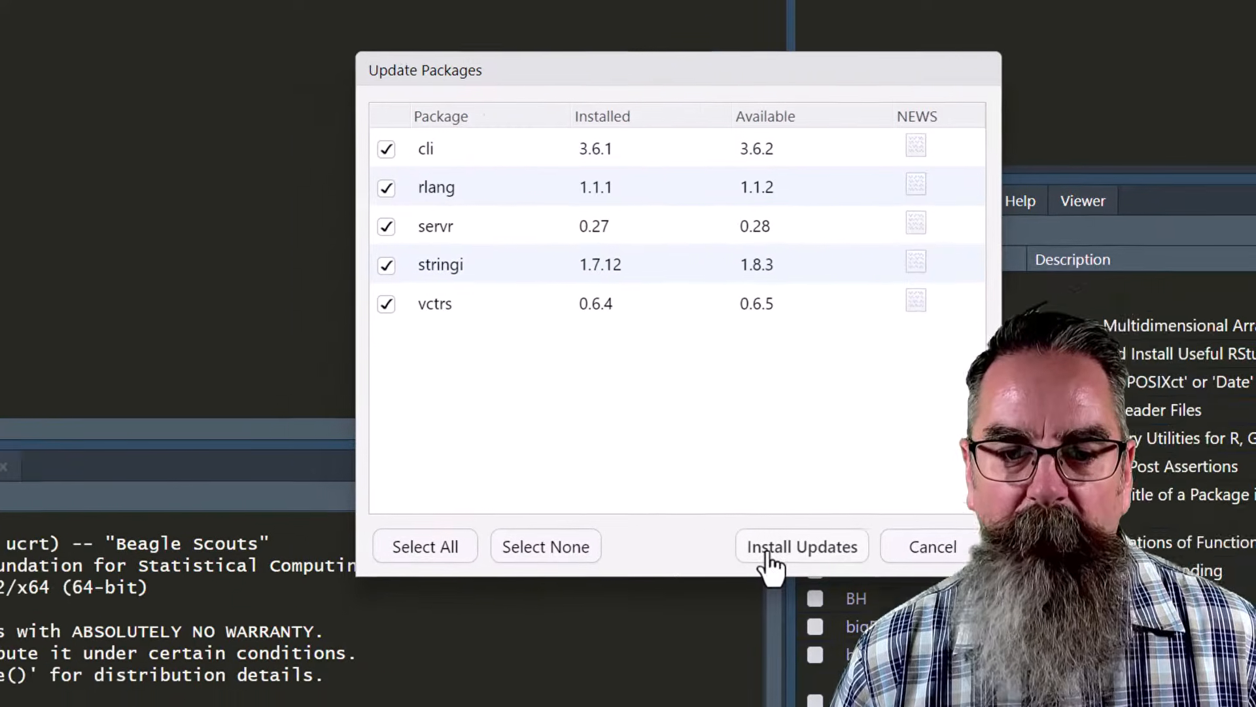
pyautogui.click(707, 579)
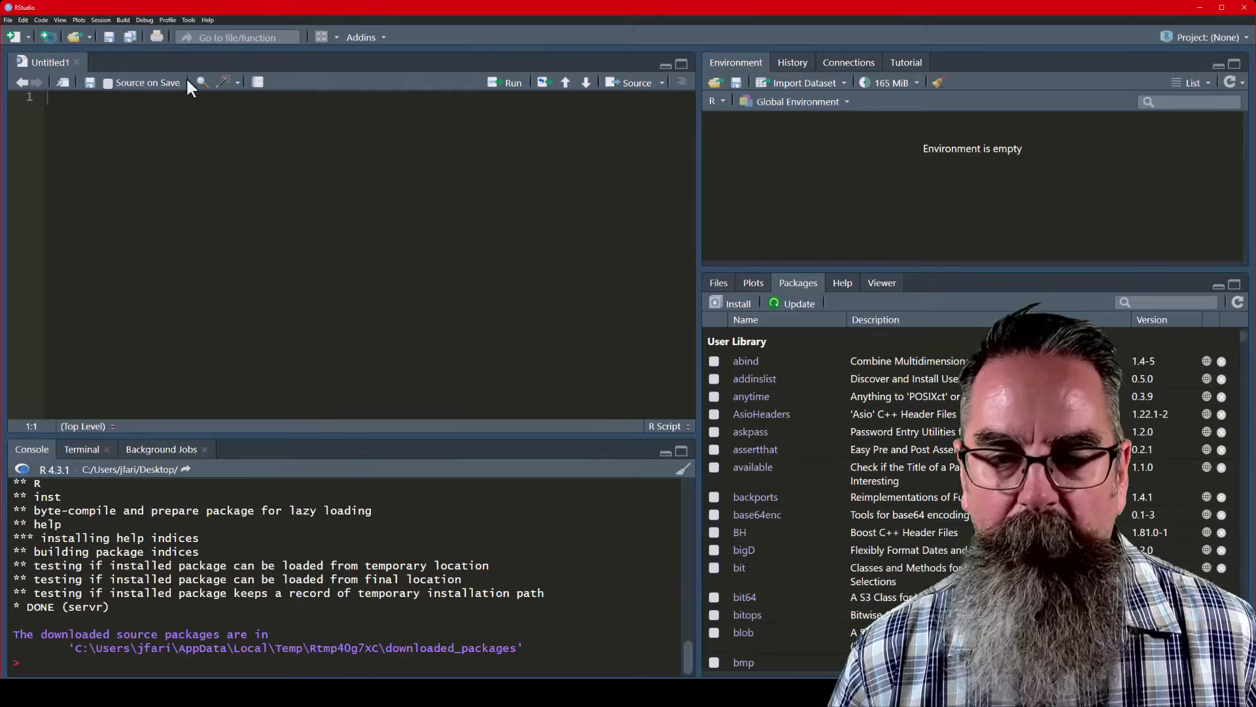
# Set RStudio's R version to the machine's default 64-bit version in the global options, apply it, and quit the session to restart RStudio
pyautogui.click(187, 19)
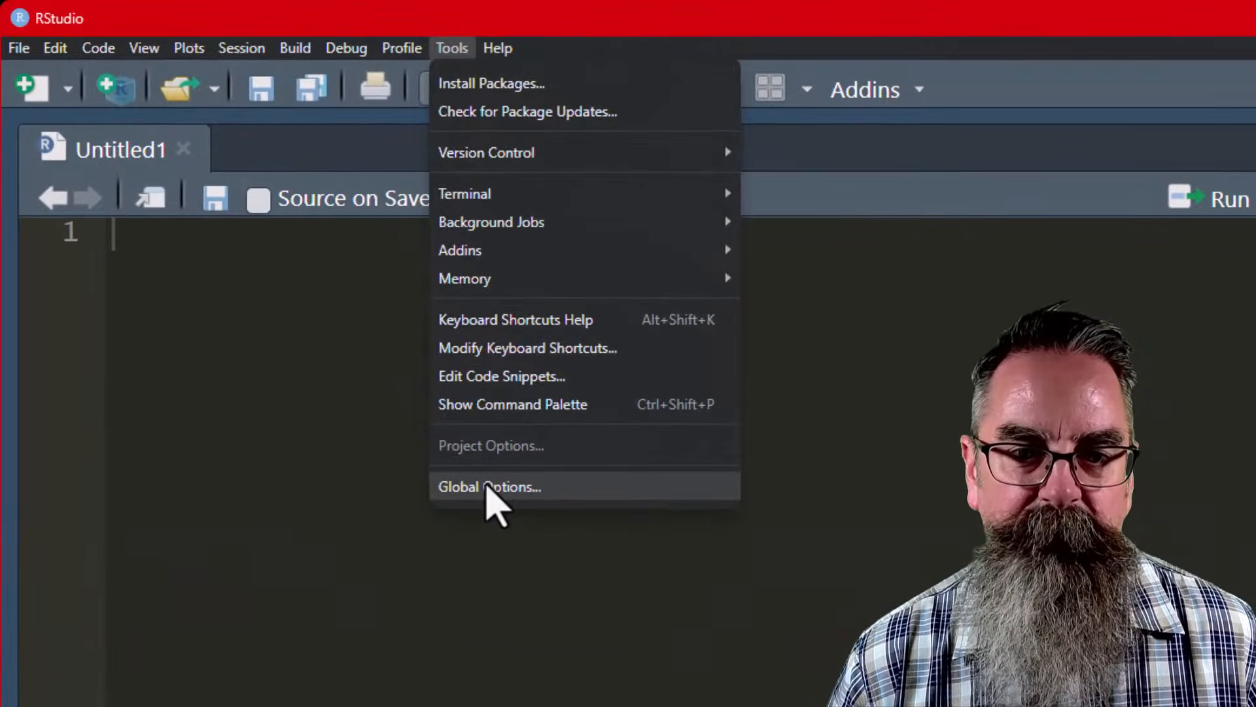
pyautogui.click(489, 487)
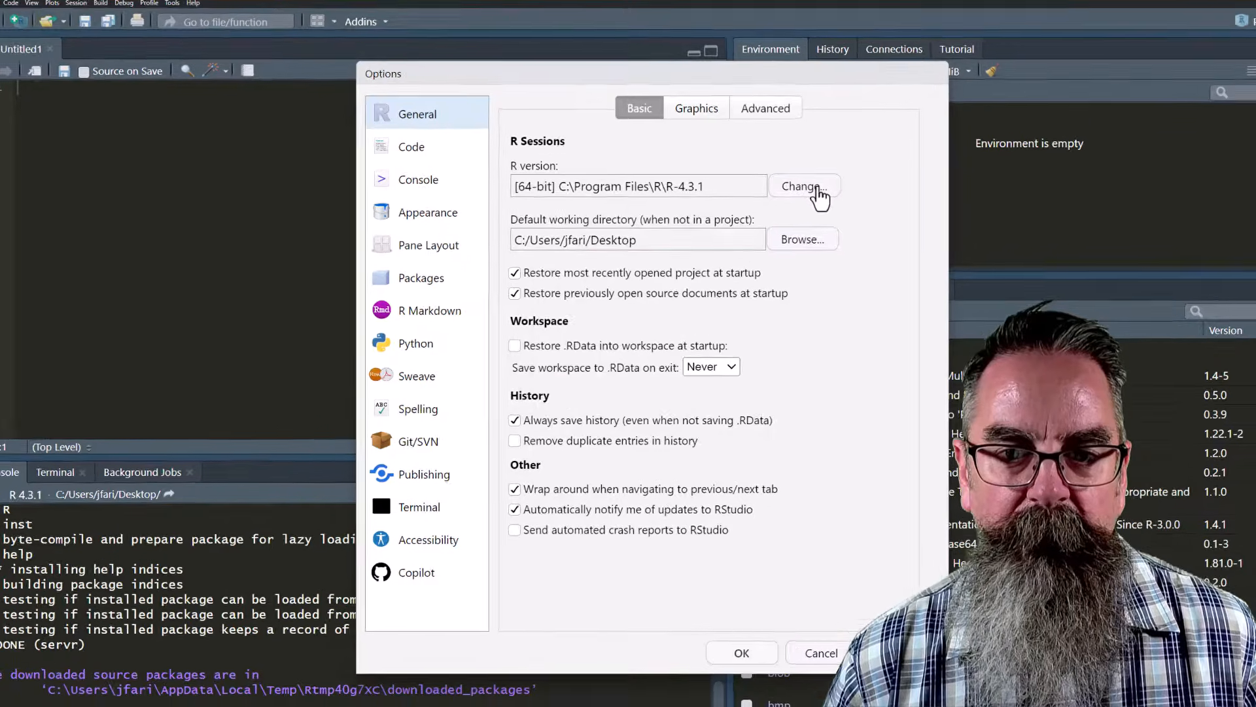
pyautogui.click(814, 196)
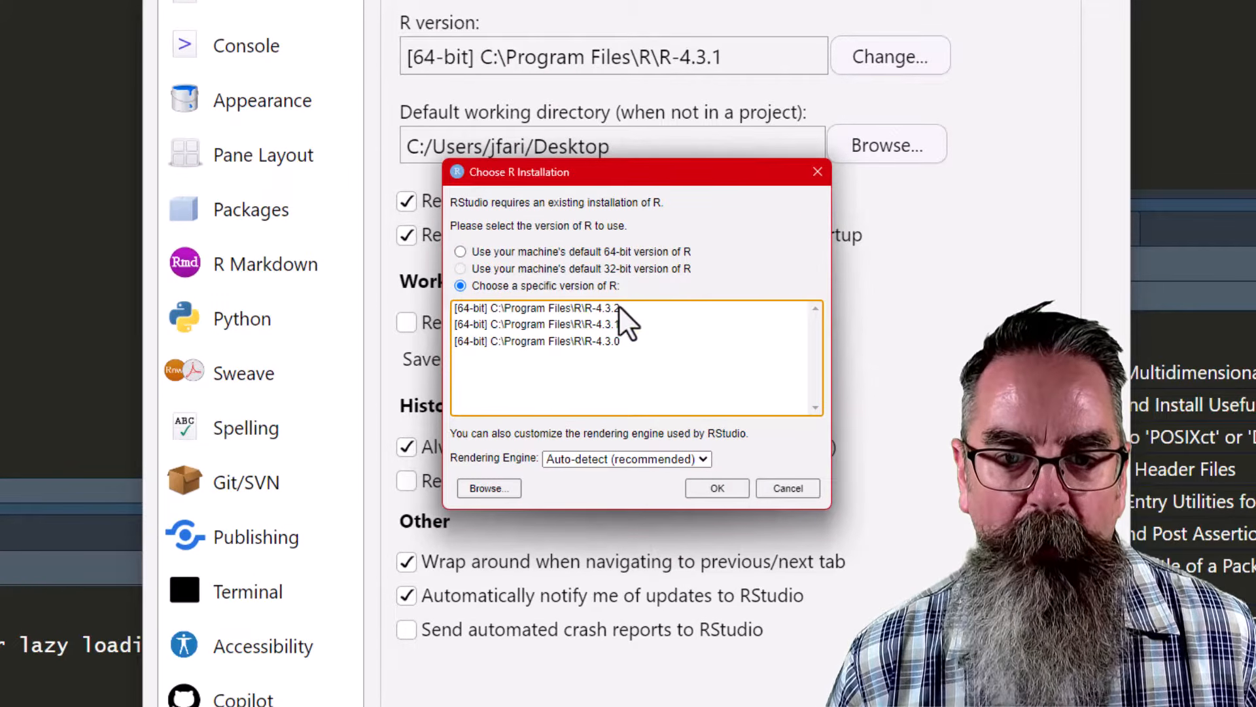
pyautogui.click(618, 307)
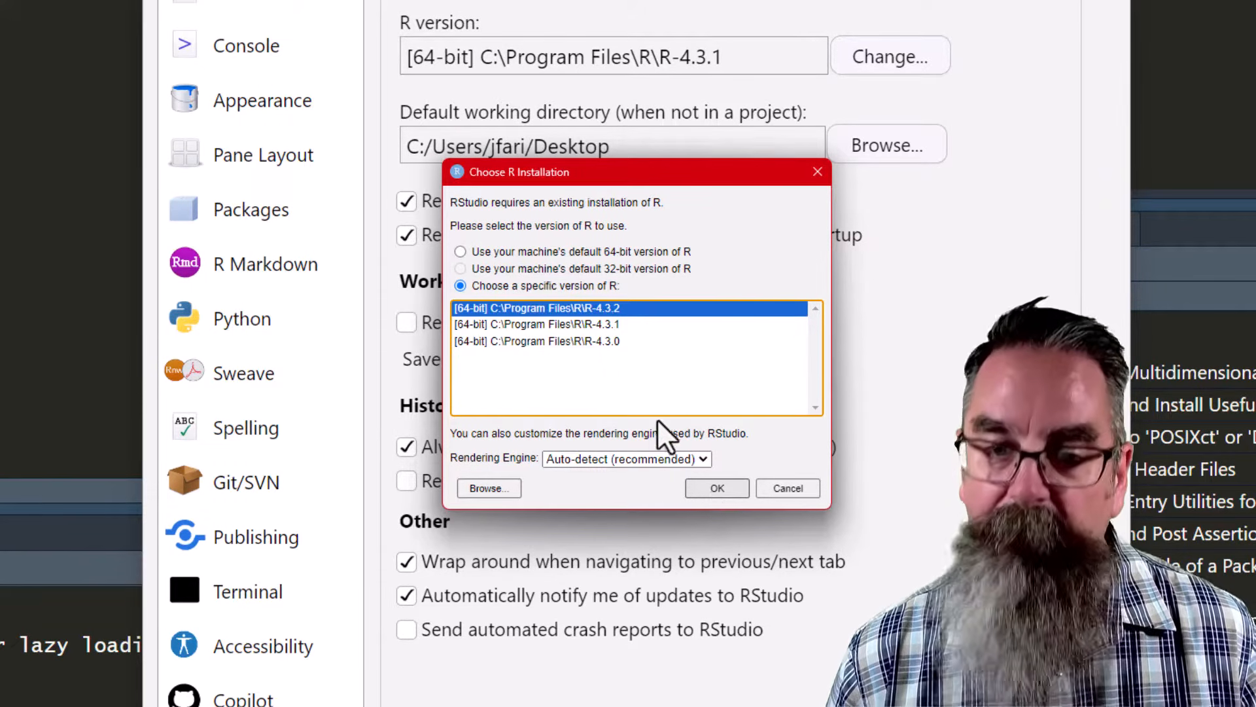
pyautogui.click(535, 250)
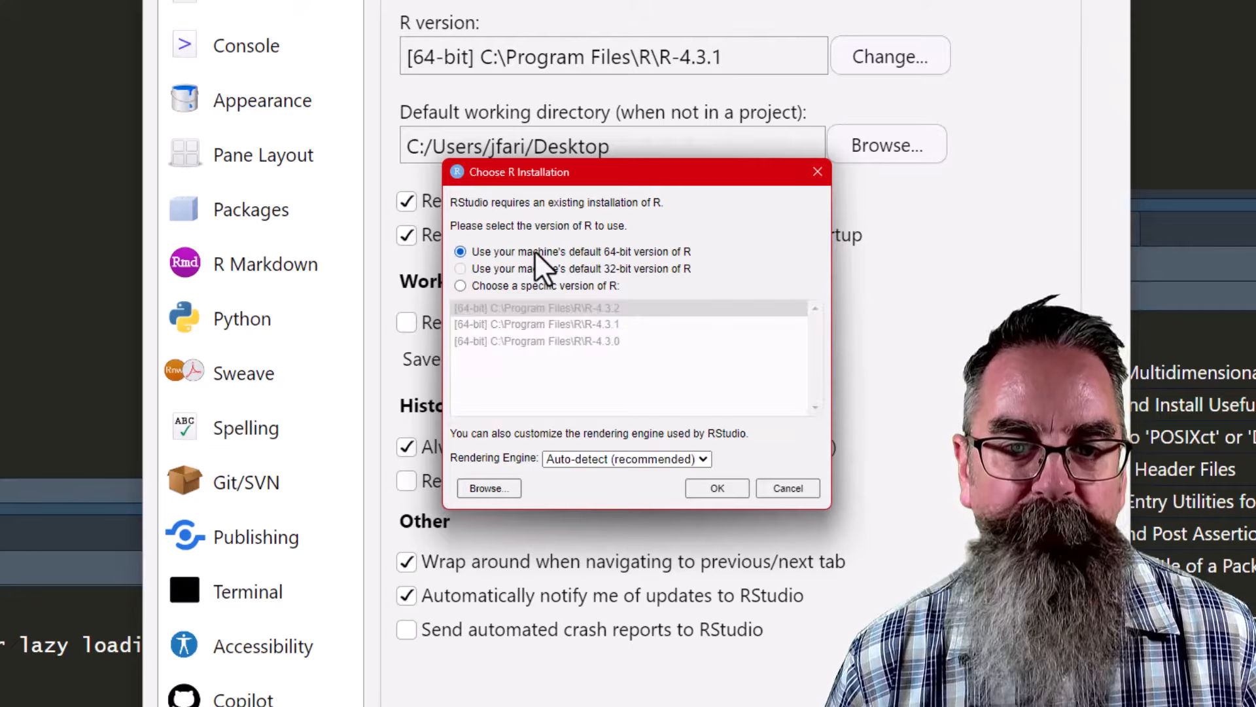
pyautogui.click(718, 488)
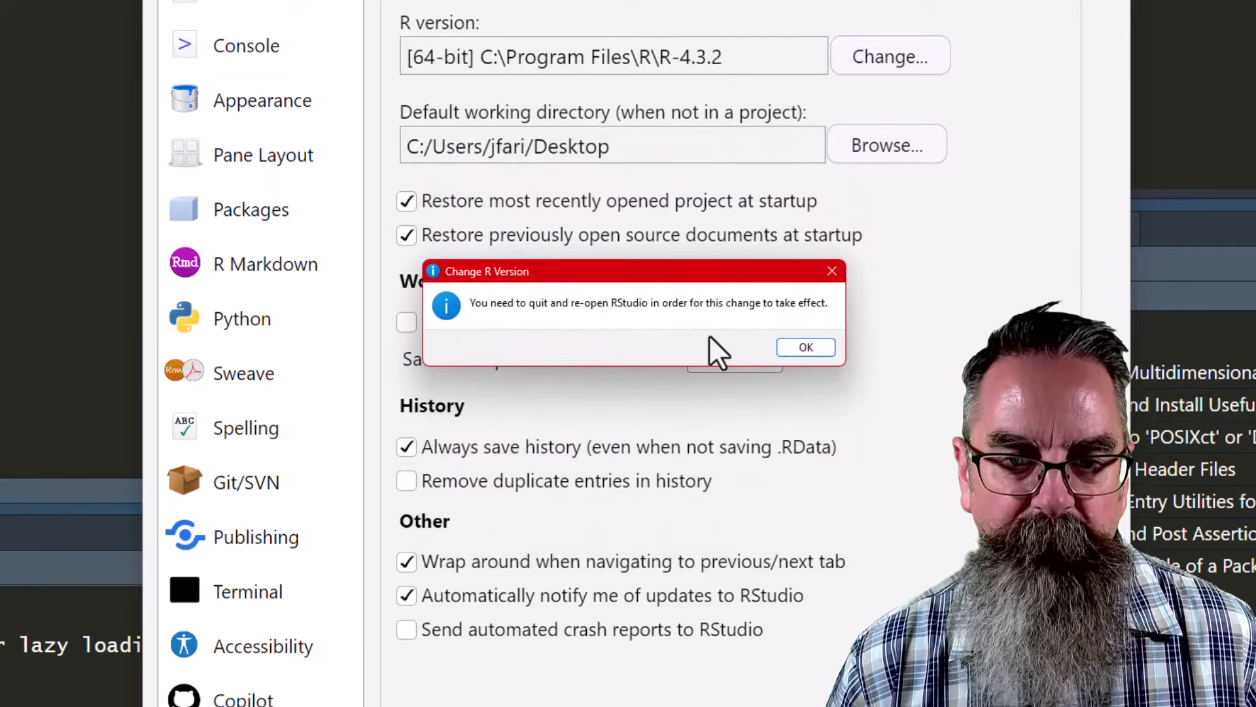
pyautogui.click(805, 347)
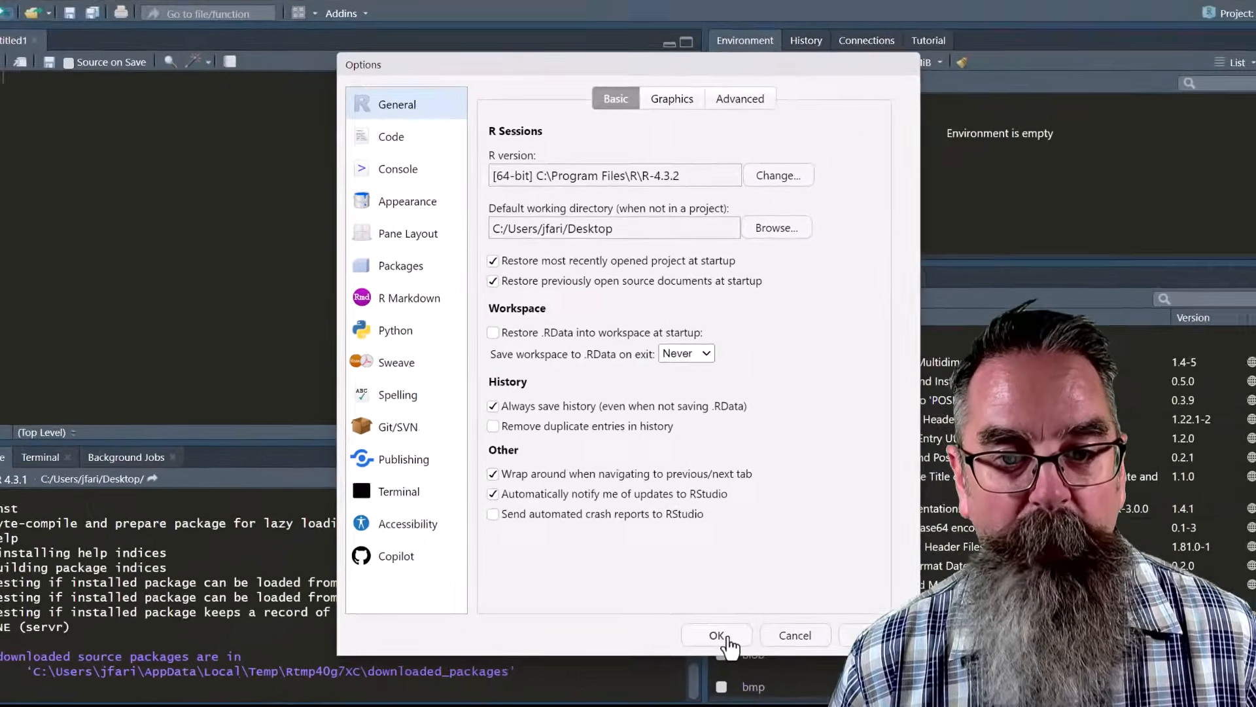
pyautogui.click(720, 636)
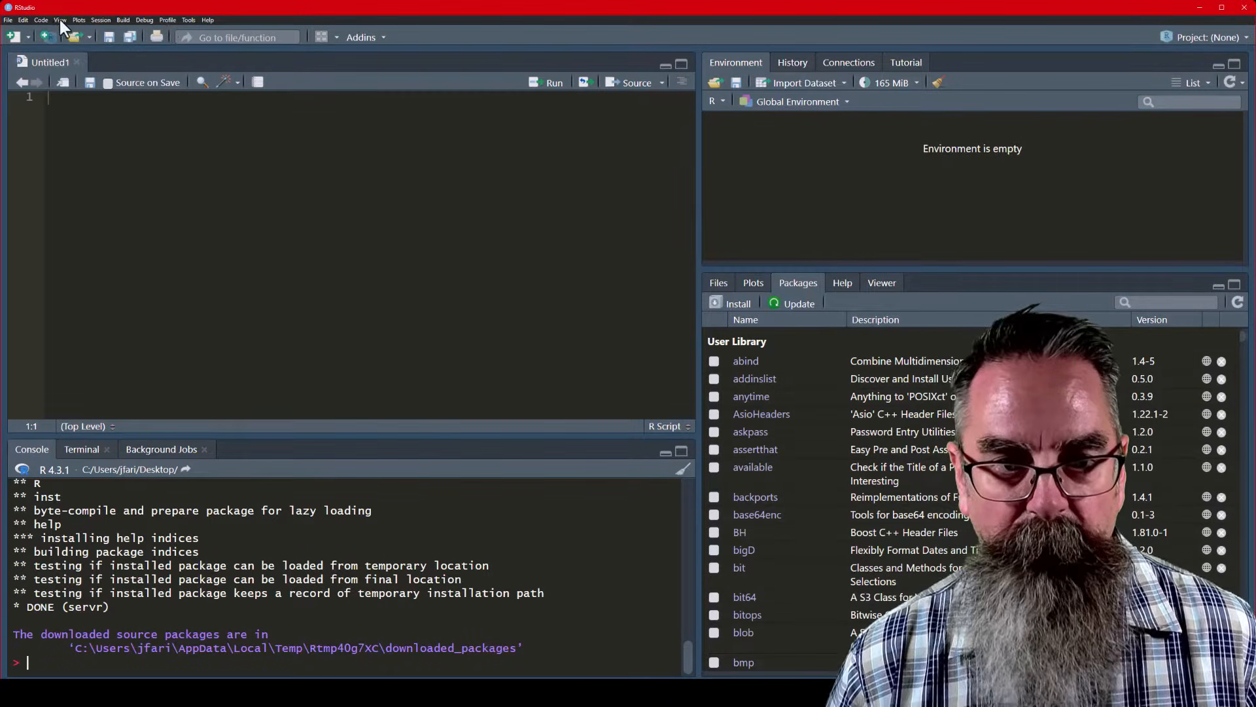
pyautogui.click(8, 20)
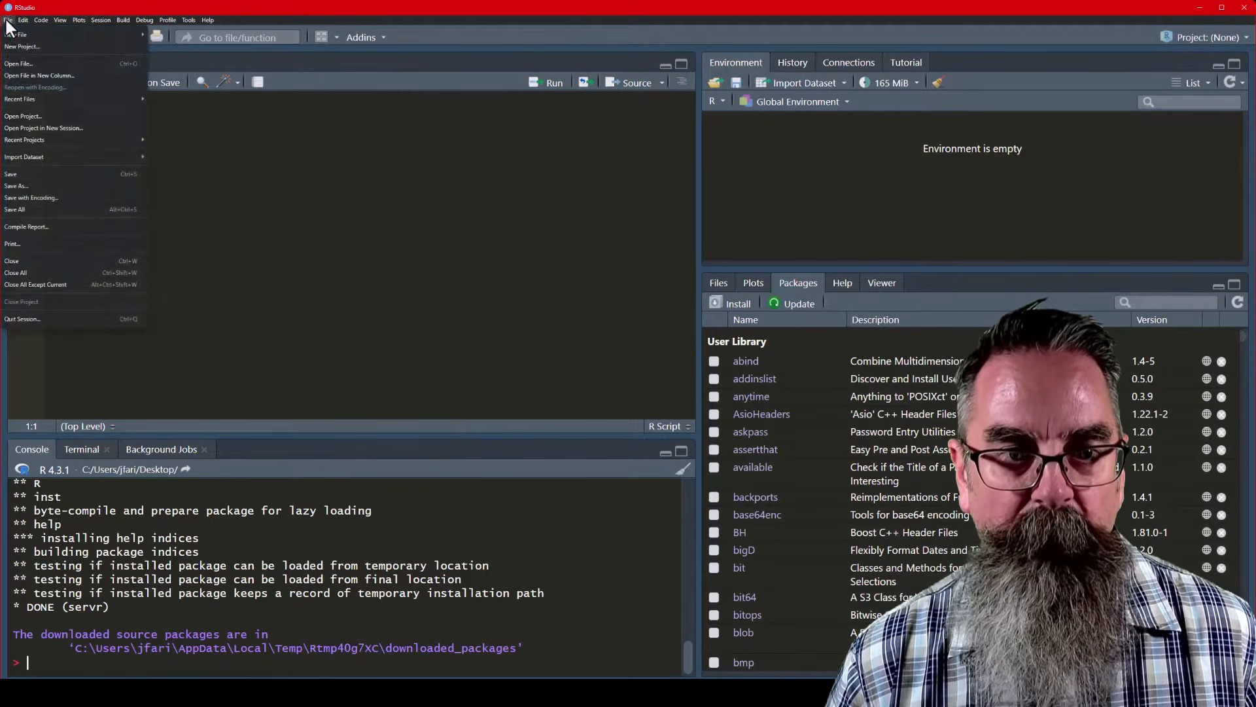
pyautogui.click(51, 319)
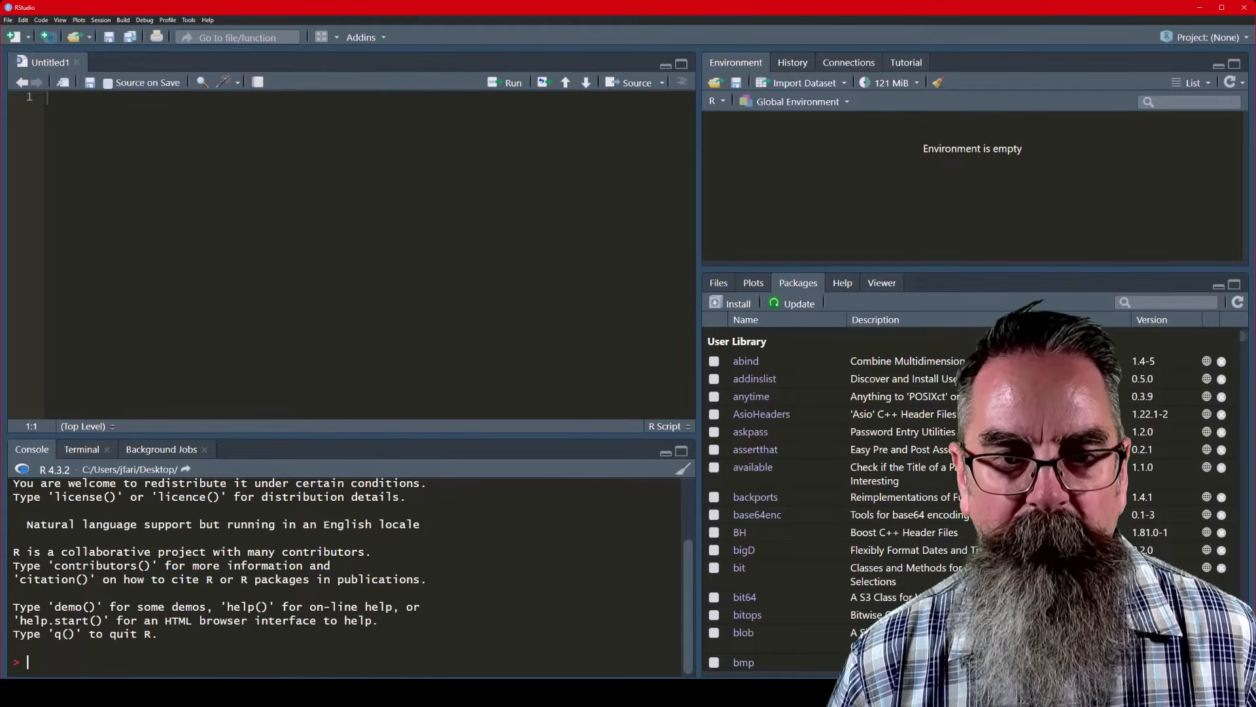
# Check for updates to the installed packages and to RStudio itself, dismissing each result
pyautogui.click(790, 307)
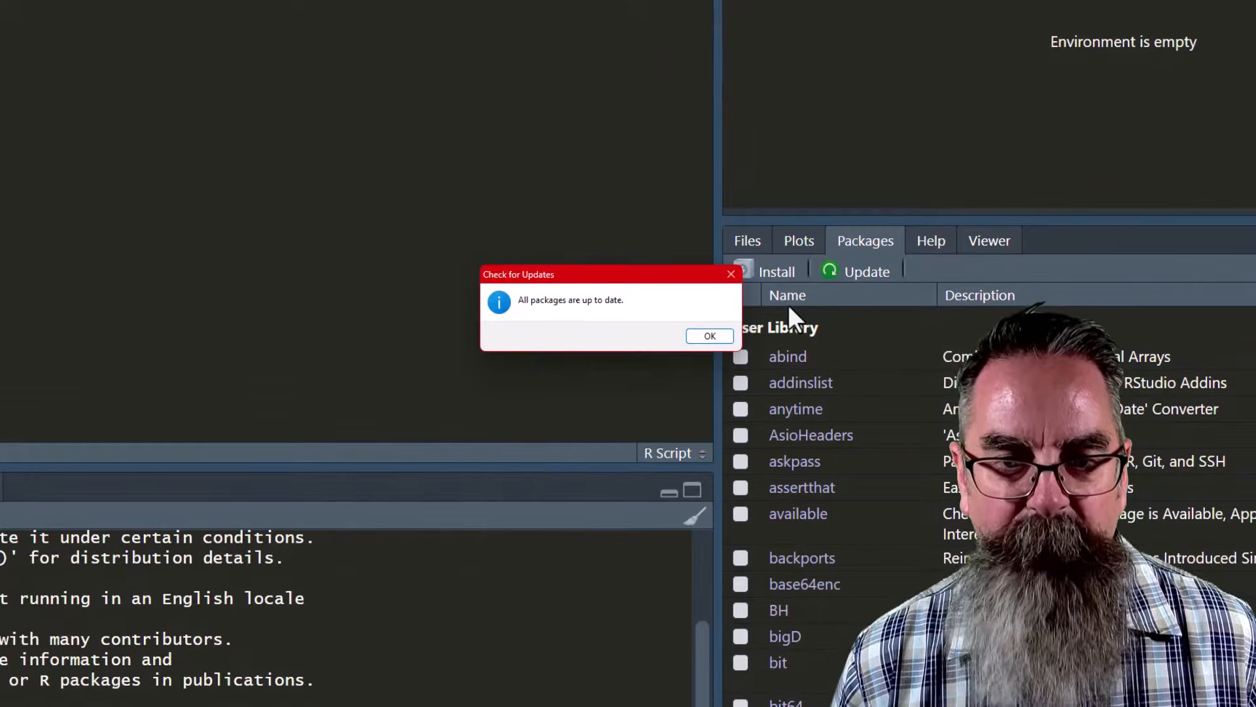
pyautogui.click(718, 336)
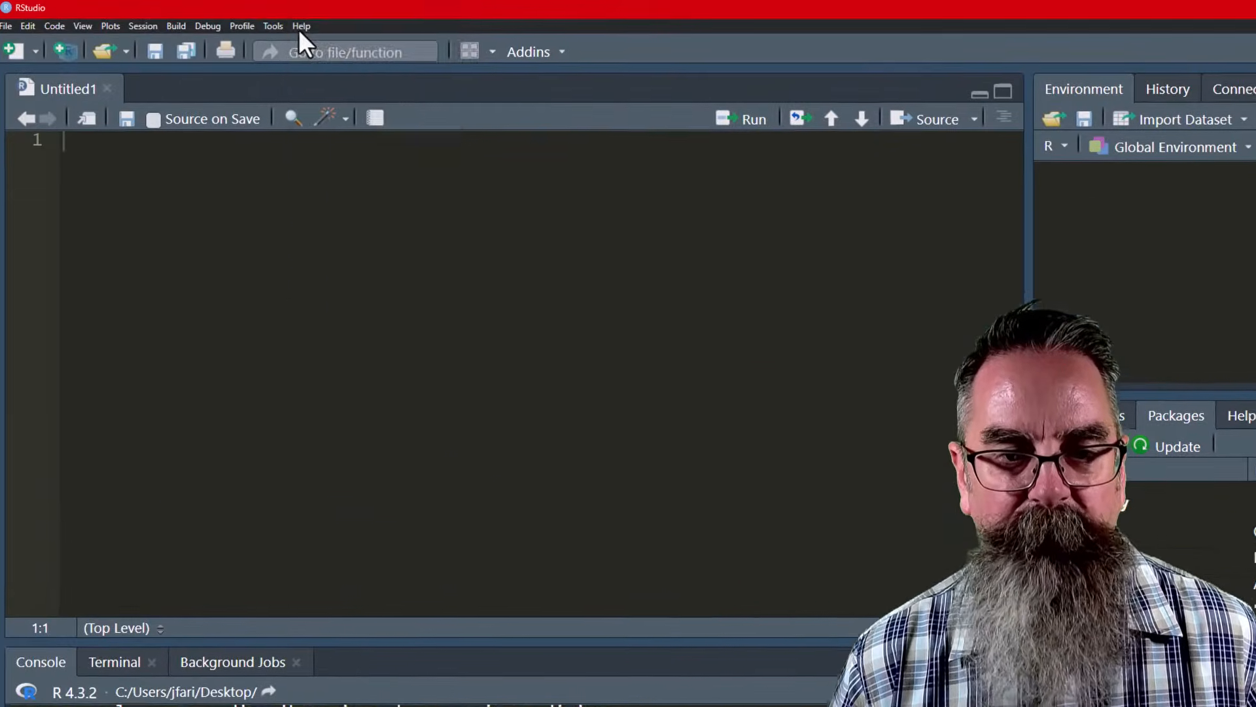
pyautogui.click(303, 26)
pyautogui.click(315, 112)
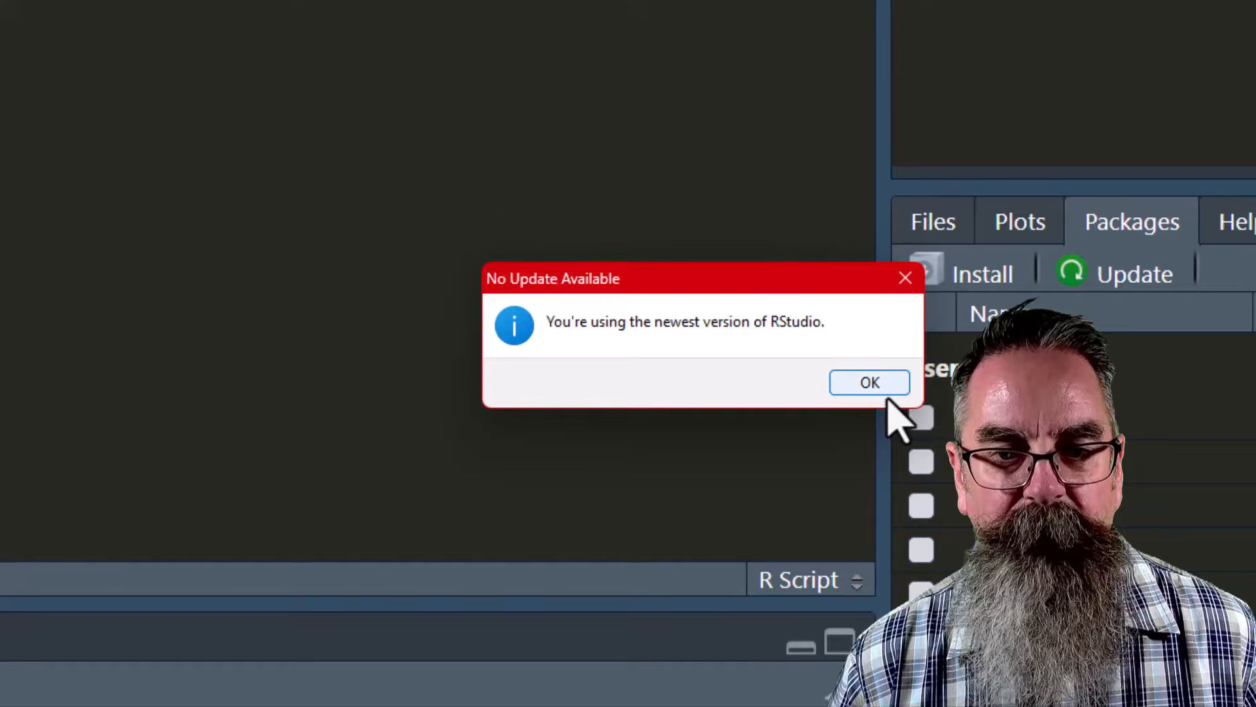
pyautogui.click(888, 396)
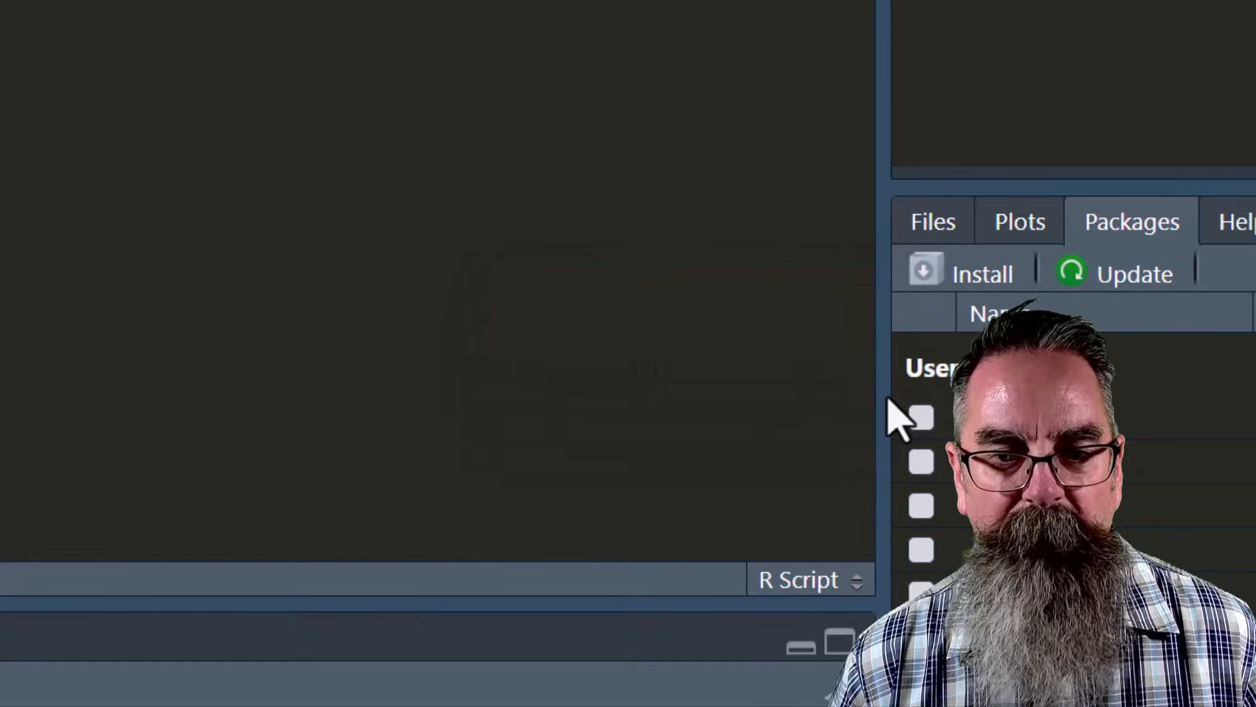